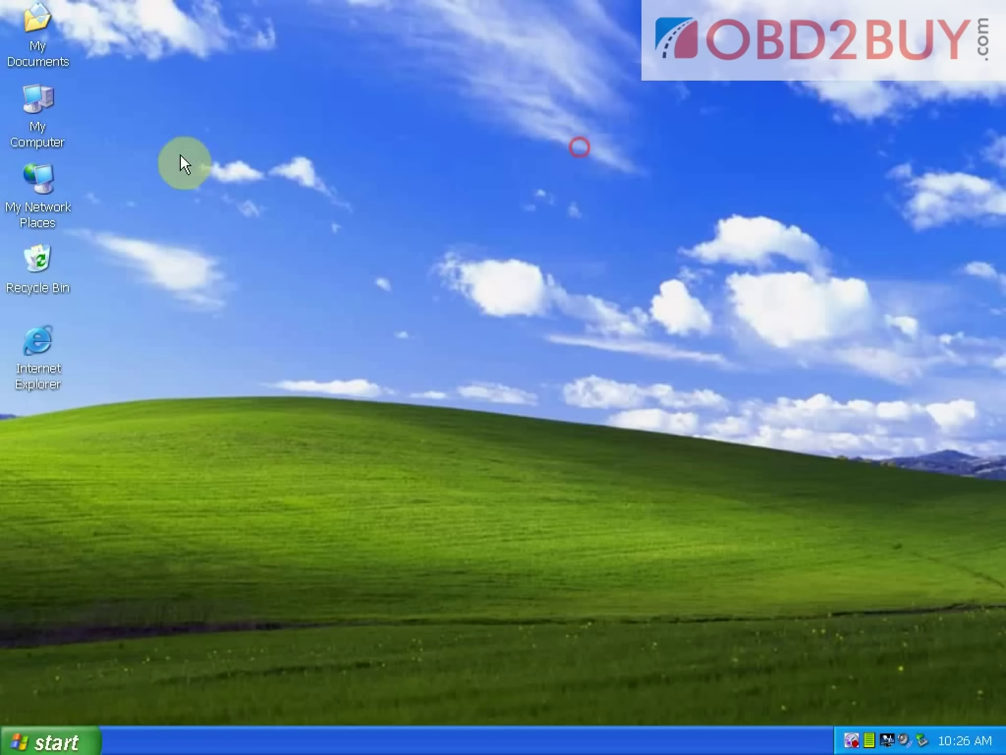
Step: Open the KSuite v2.11-2.13 (E:) disc from My Computer
{"action": "right_click", "coordinate": [28, 106]}
{"action": "left_click", "coordinate": [70, 119]}
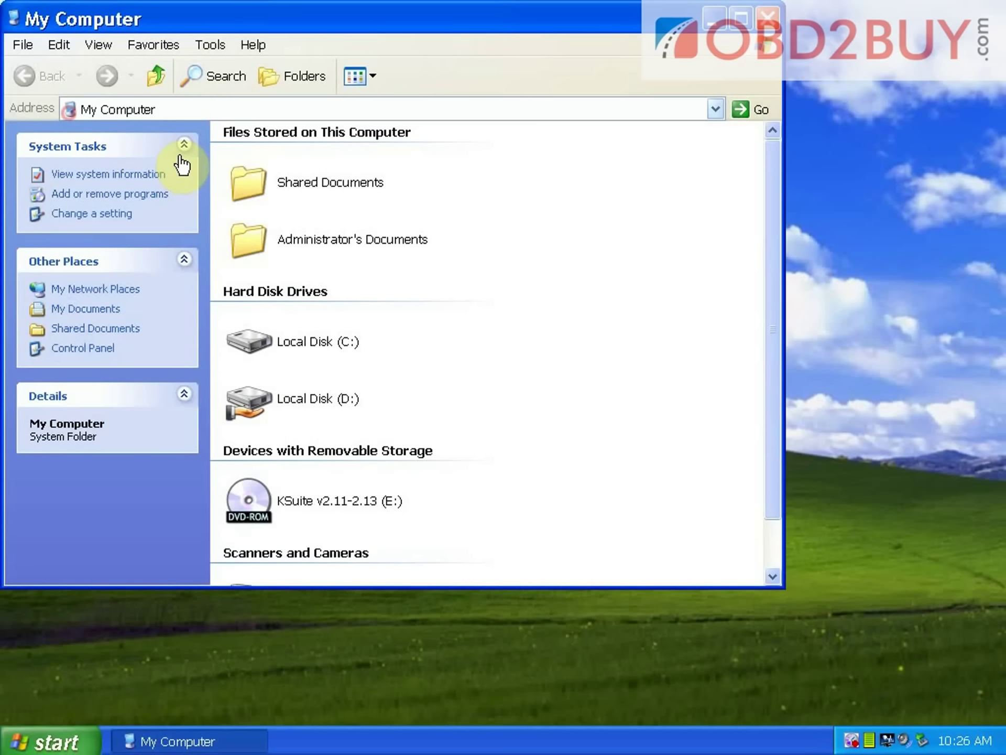
{"action": "right_click", "coordinate": [283, 497]}
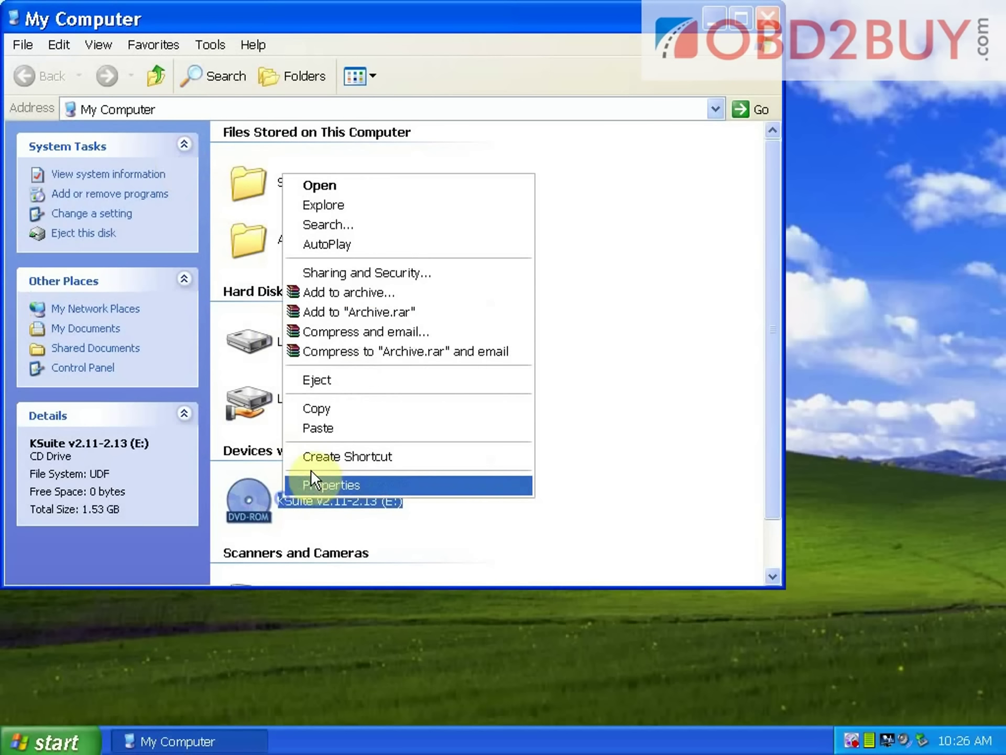
{"action": "left_click", "coordinate": [362, 207]}
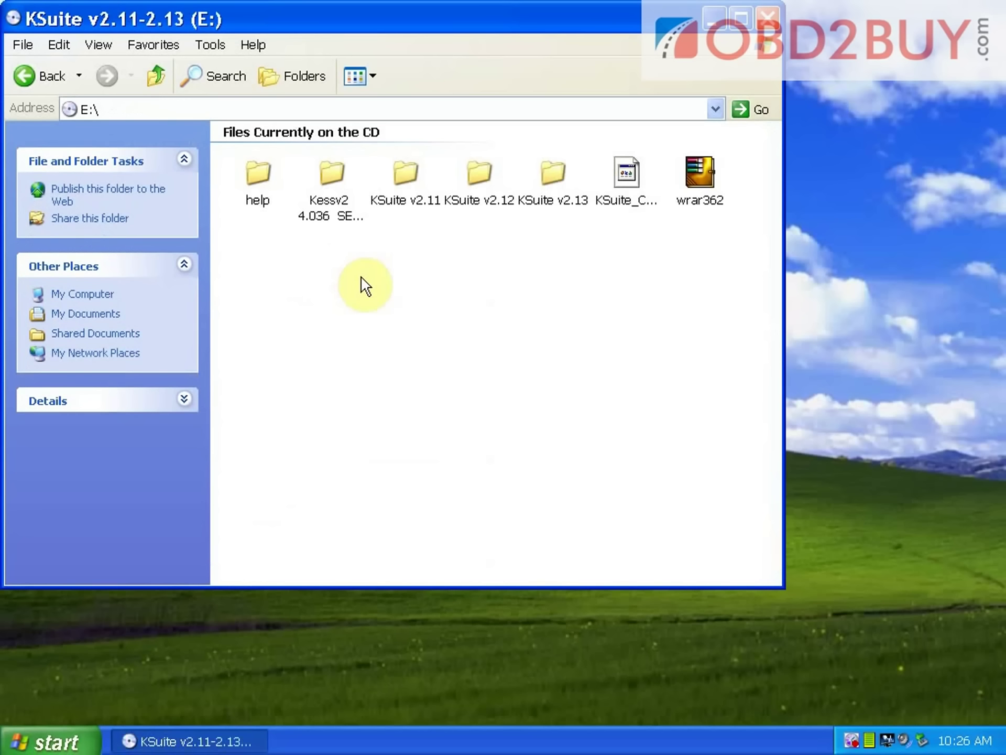
Step: Copy the KSuite v2.13 folder from the disc to the desktop and minimize the disc window
{"action": "right_click", "coordinate": [549, 197]}
{"action": "left_click", "coordinate": [624, 429]}
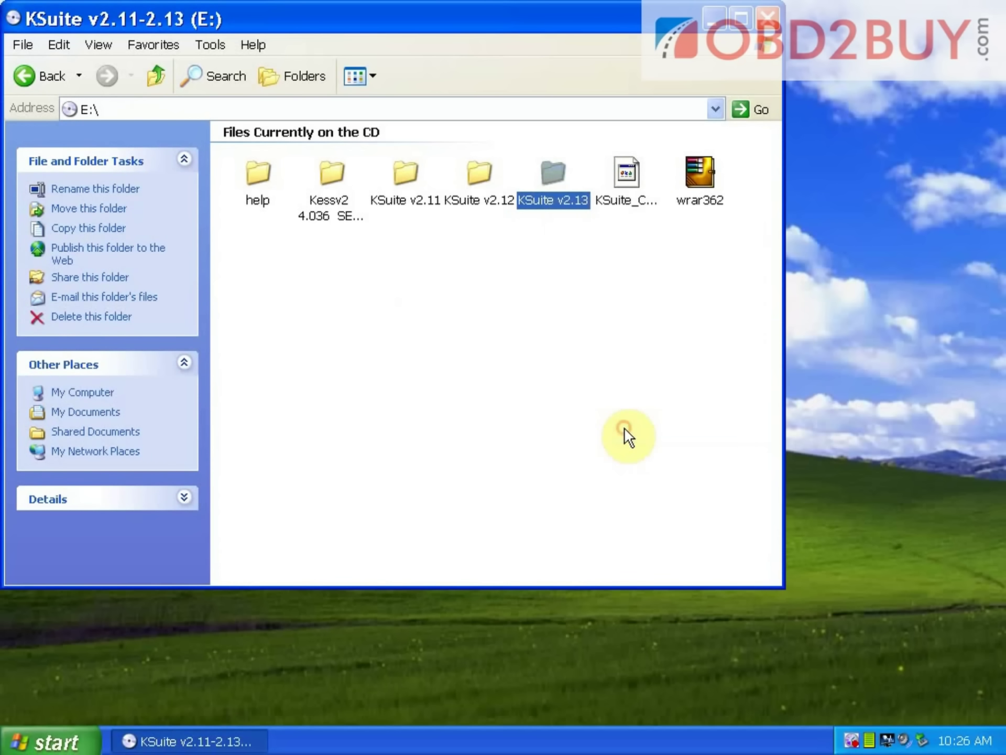
{"action": "left_click", "coordinate": [834, 234]}
{"action": "right_click", "coordinate": [834, 231]}
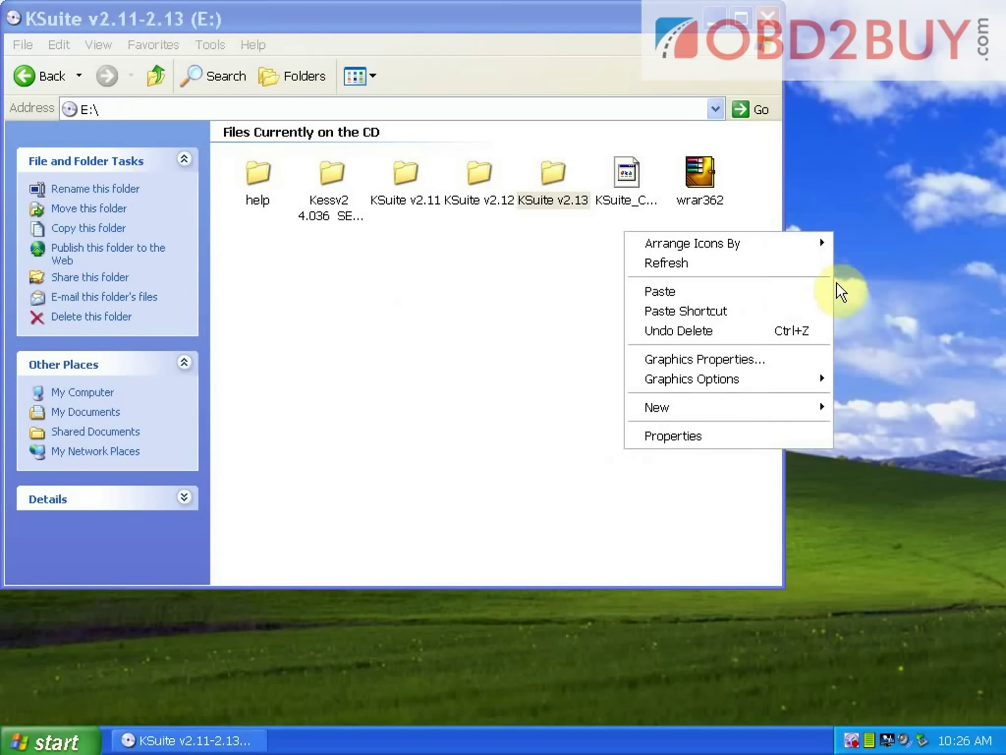
{"action": "left_click", "coordinate": [778, 294]}
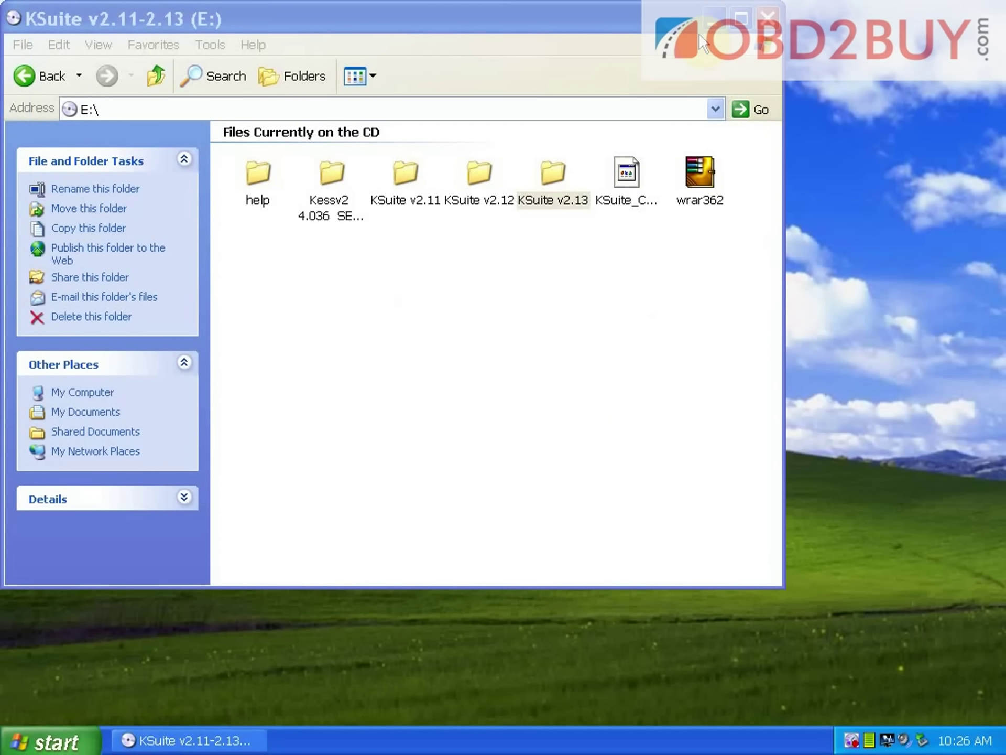
{"action": "left_click", "coordinate": [713, 19]}
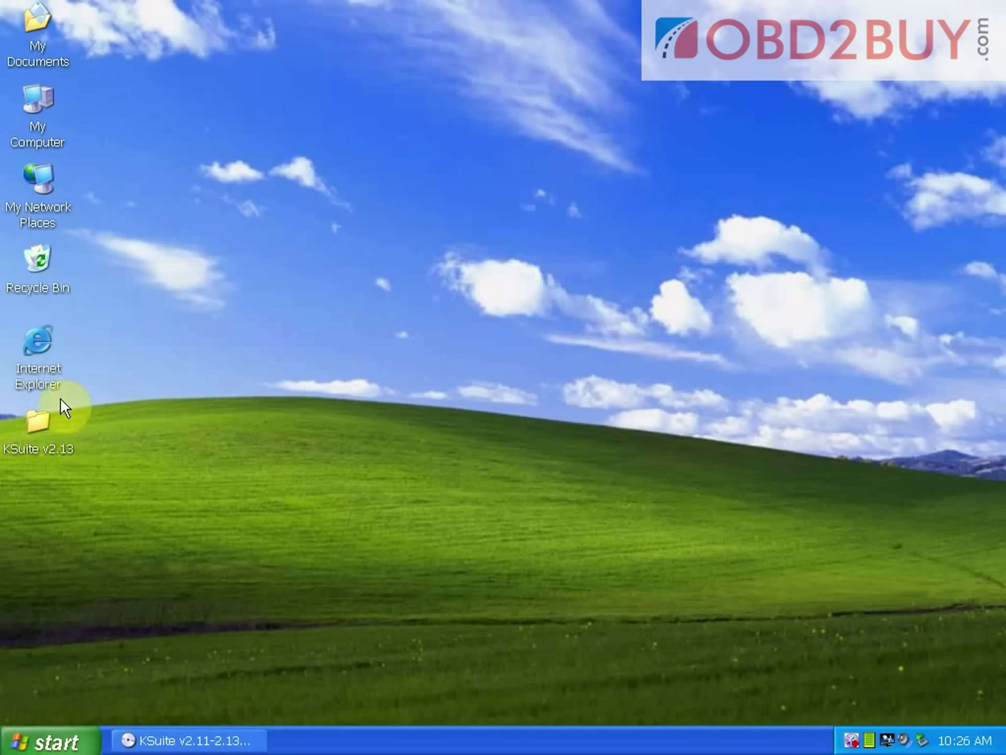
Step: Open the KSuite v2.13 folder on the desktop and extract the KSuite2.13 archive into a KSuite2.13 subfolder
{"action": "left_click", "coordinate": [42, 425]}
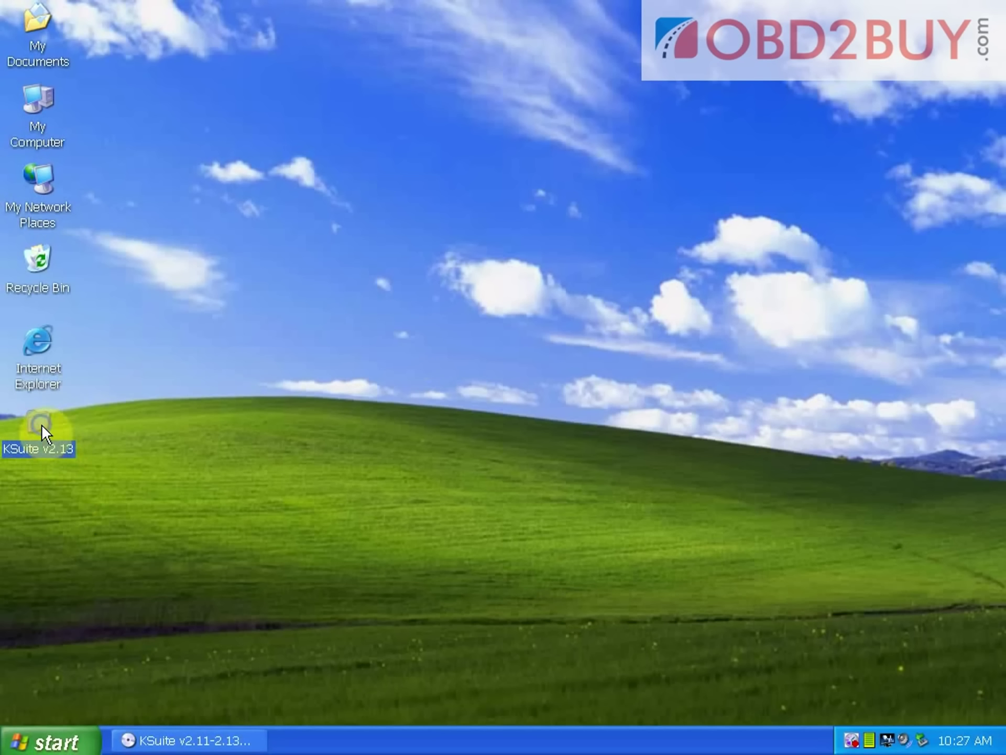
{"action": "right_click", "coordinate": [41, 423]}
{"action": "left_click", "coordinate": [129, 12]}
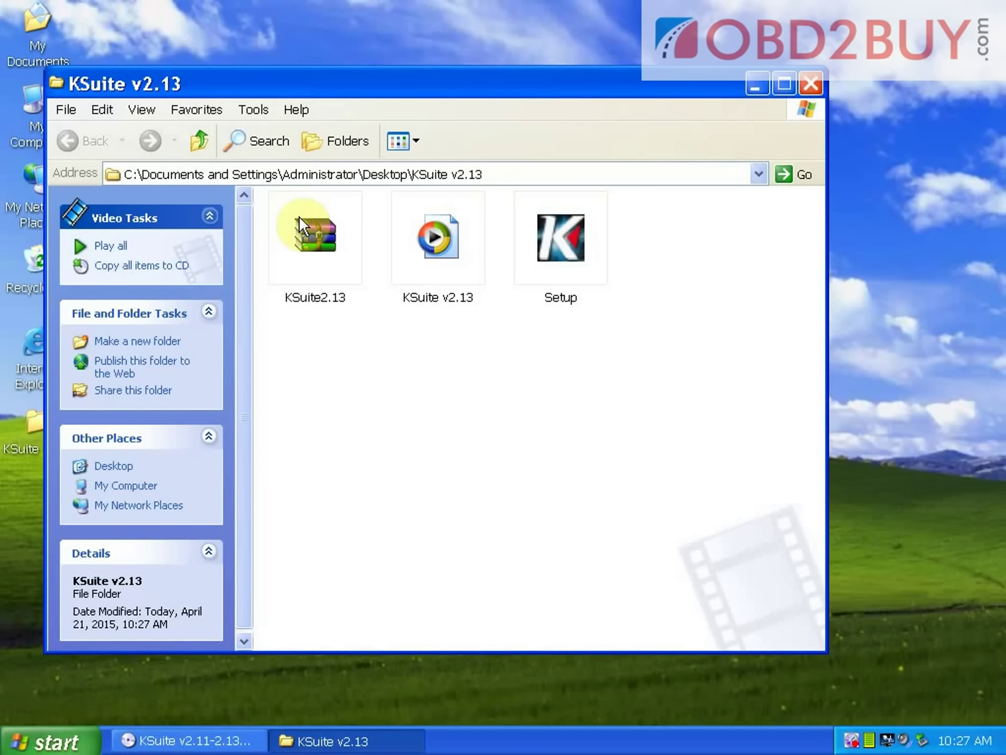
{"action": "right_click", "coordinate": [555, 262]}
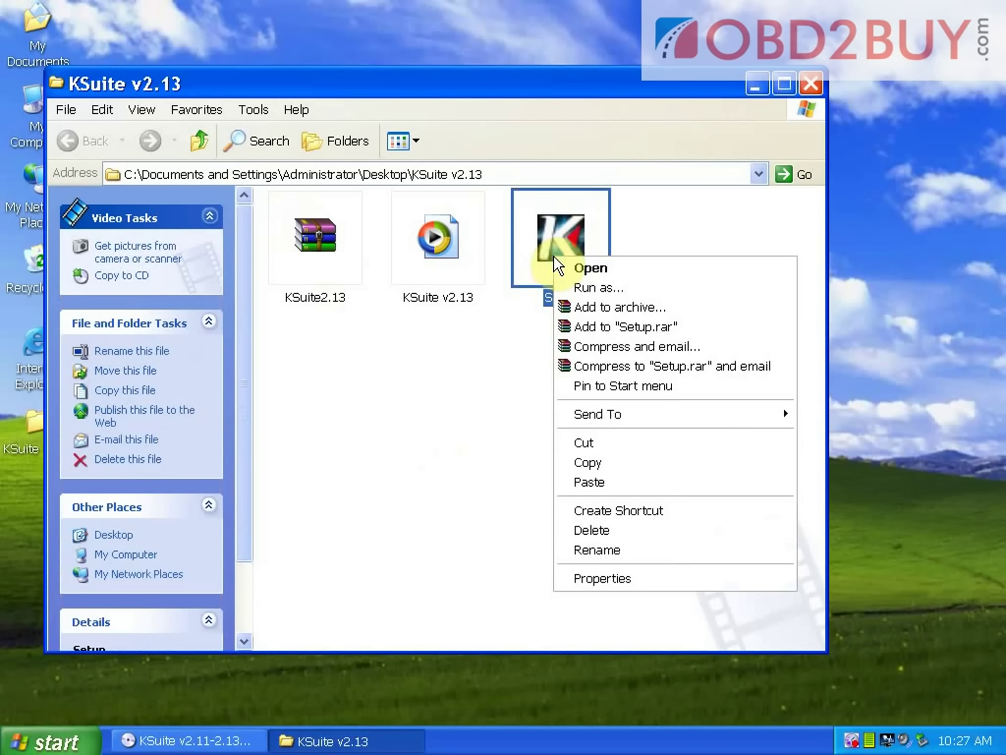
{"action": "left_click", "coordinate": [426, 389]}
{"action": "left_click", "coordinate": [427, 389]}
{"action": "right_click", "coordinate": [315, 258]}
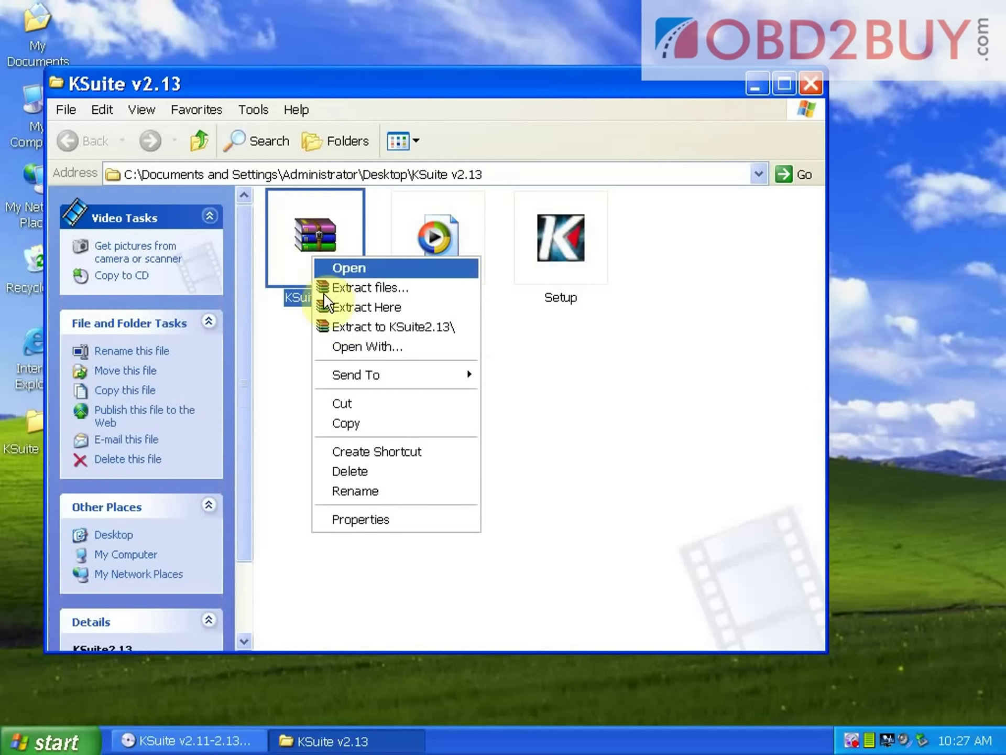
{"action": "left_click", "coordinate": [332, 326]}
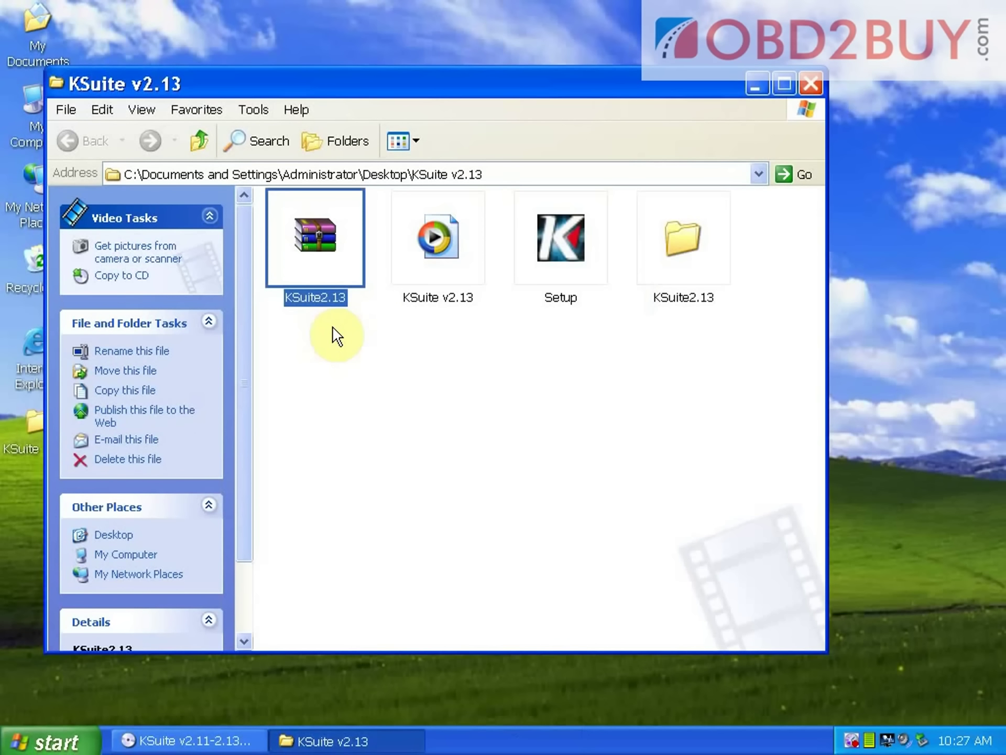
Step: Run Setup from the KSuite v2.13 folder and start installing K-Suite 2.12
{"action": "right_click", "coordinate": [545, 246]}
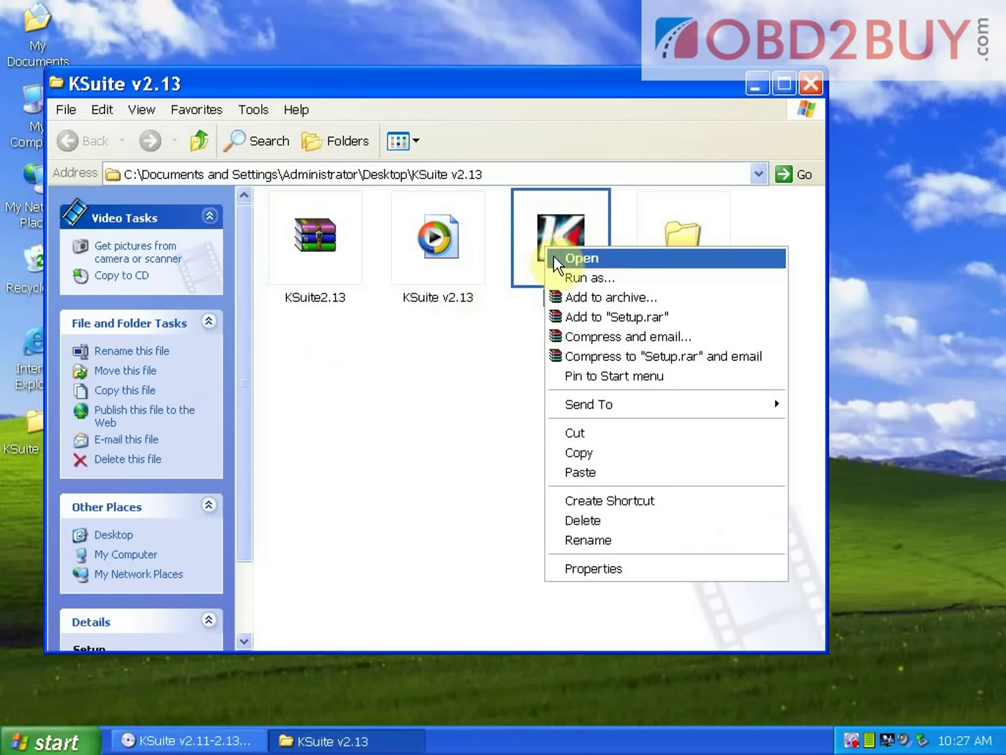
{"action": "left_click", "coordinate": [553, 255]}
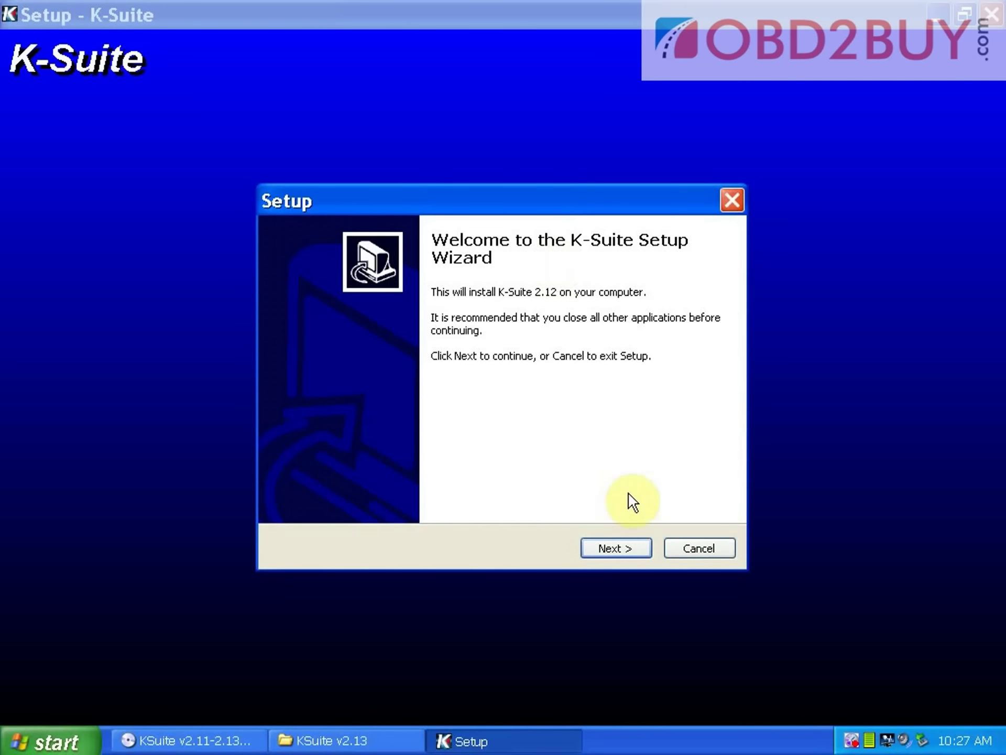
{"action": "left_click", "coordinate": [631, 545]}
{"action": "left_click", "coordinate": [630, 545]}
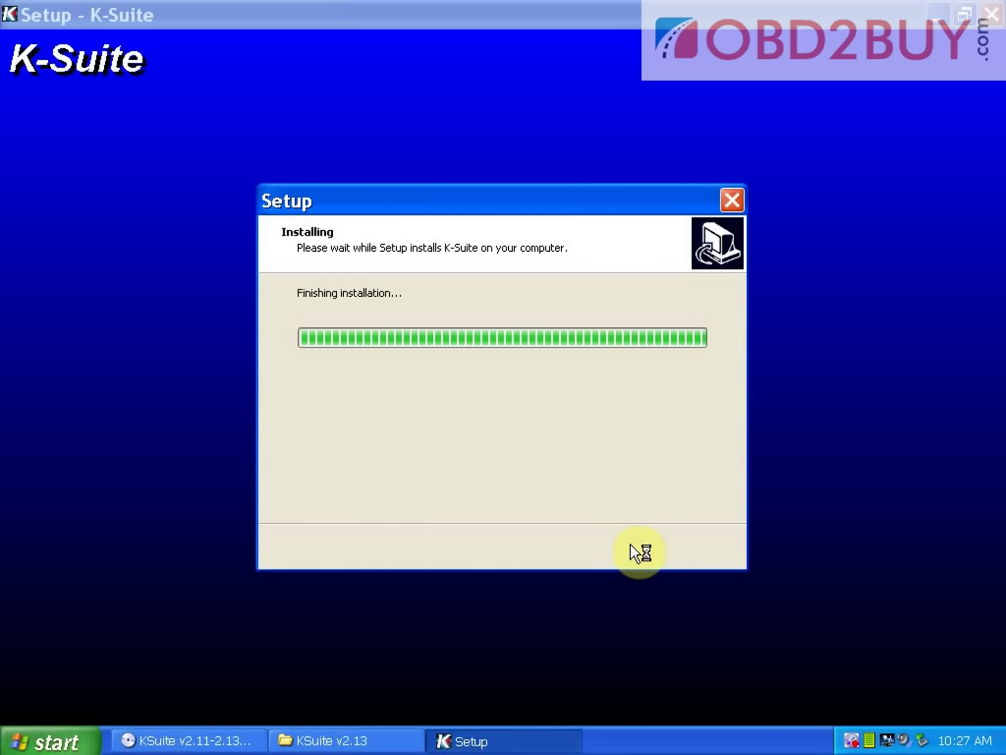
{"action": "left_click", "coordinate": [551, 535]}
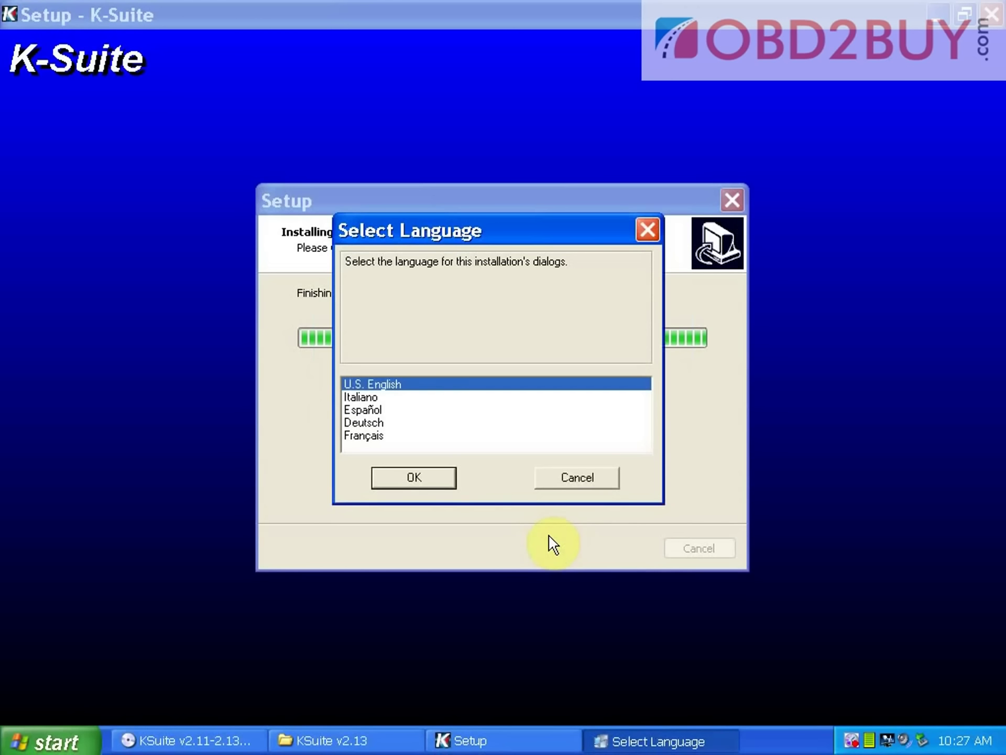
Step: Install the USBDEVICEDRV (1.00.011) driver with U.S. English as the dialog language and finish its setup
{"action": "left_click", "coordinate": [413, 471]}
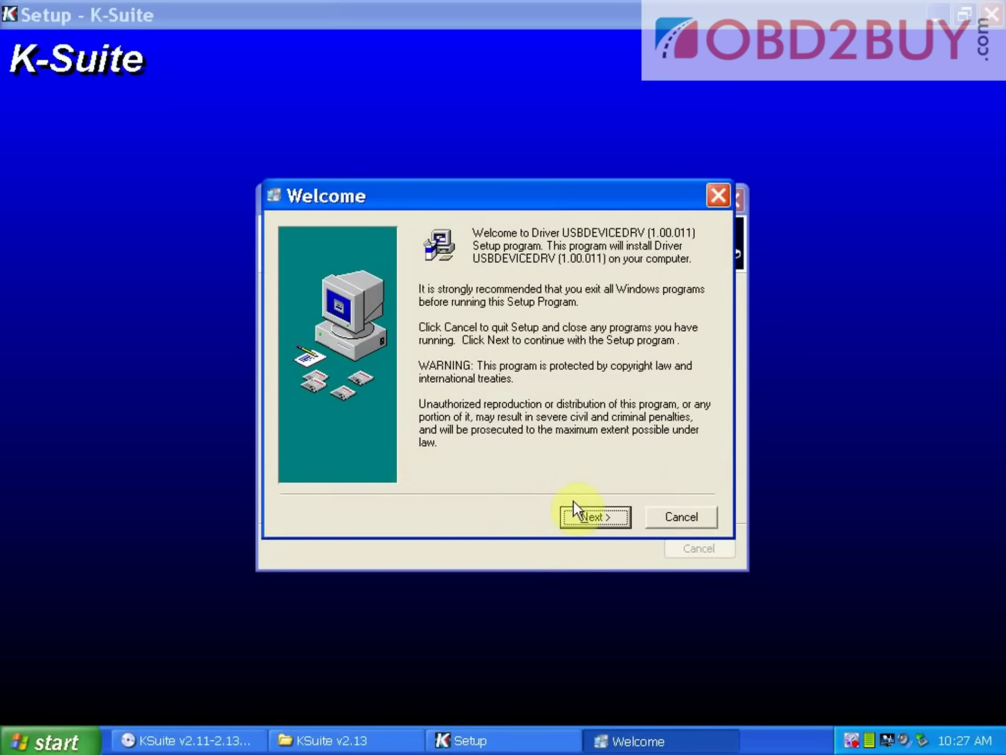
{"action": "left_click", "coordinate": [593, 511]}
{"action": "left_click", "coordinate": [592, 511]}
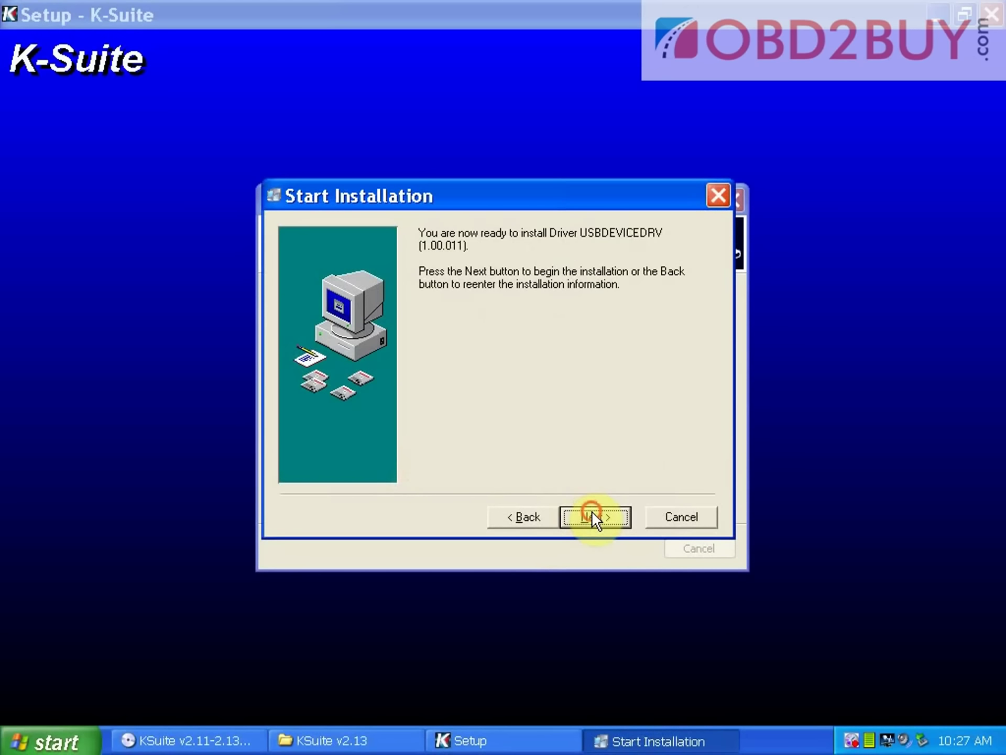
{"action": "left_click", "coordinate": [592, 512]}
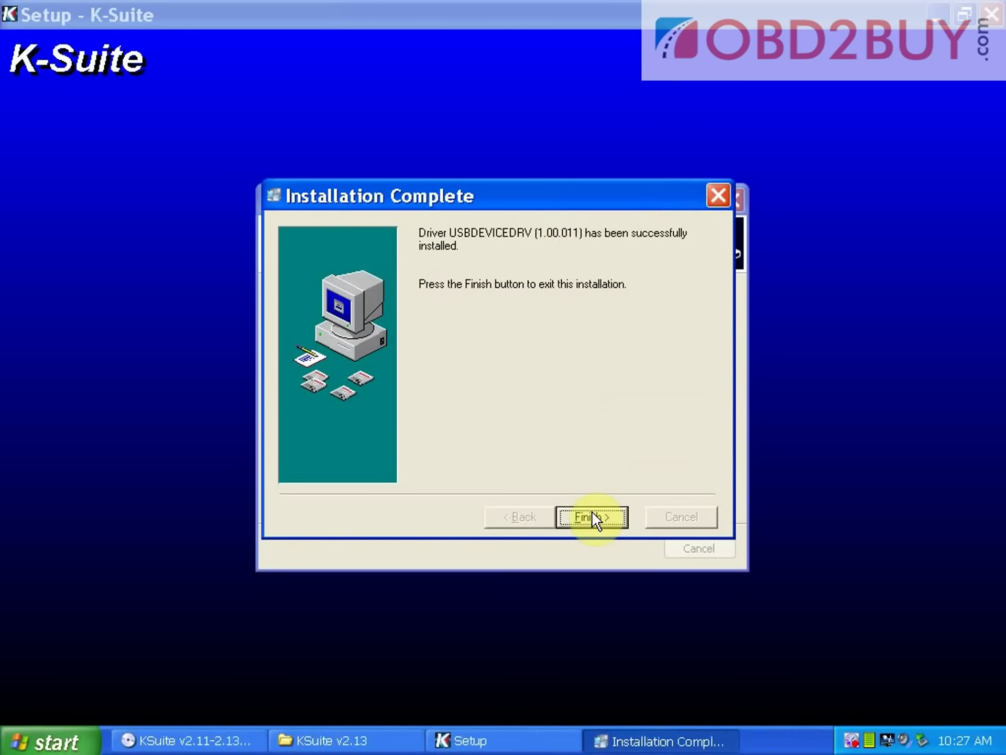
{"action": "left_click", "coordinate": [593, 511]}
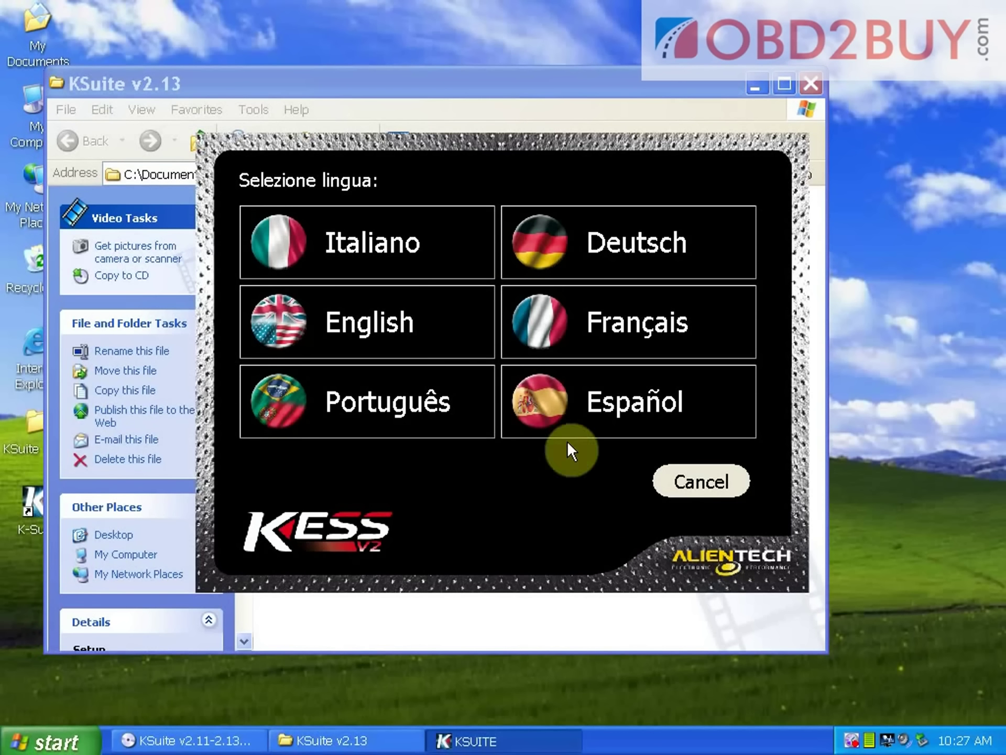
Step: Select English as the KESS V2 language and close the KSuite program
{"action": "left_click", "coordinate": [386, 336]}
{"action": "left_click", "coordinate": [525, 440]}
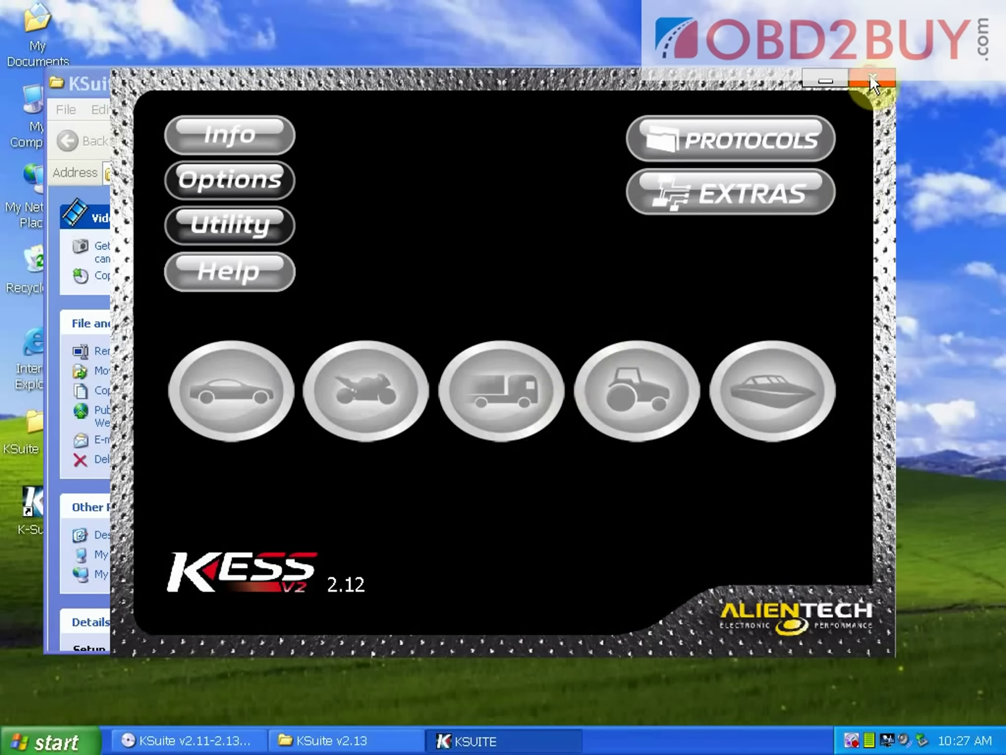
{"action": "left_click", "coordinate": [870, 79]}
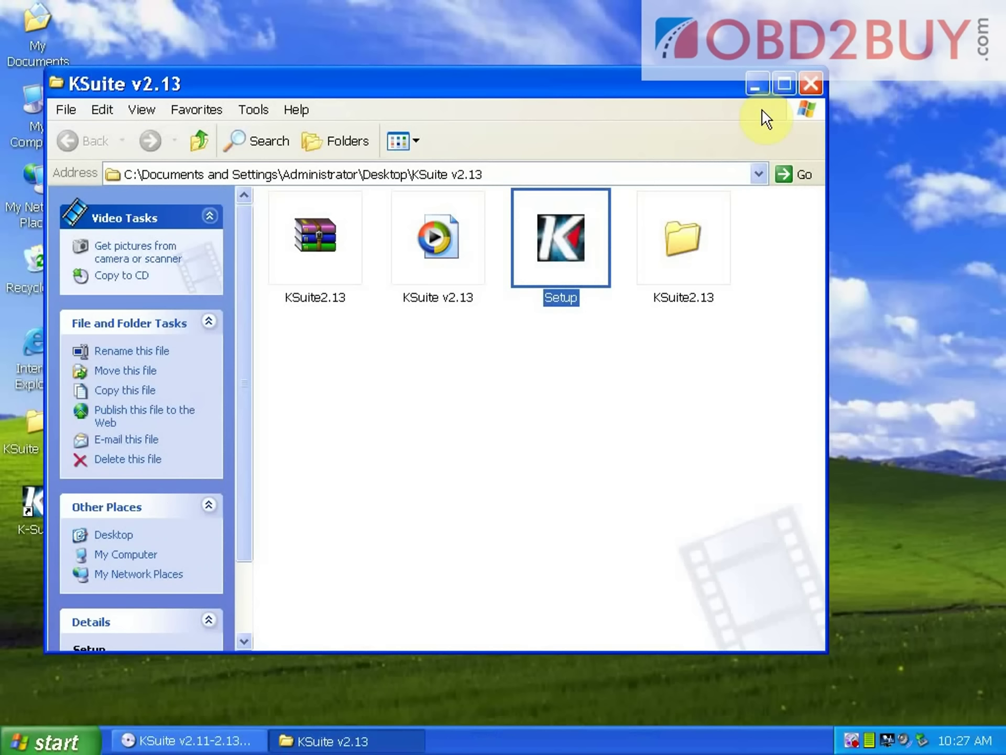
Step: Copy everything except the help folder from the extracted KSuite2.13 folder and close that folder's window
{"action": "left_click", "coordinate": [684, 234]}
{"action": "right_click", "coordinate": [684, 235]}
{"action": "left_click", "coordinate": [726, 253]}
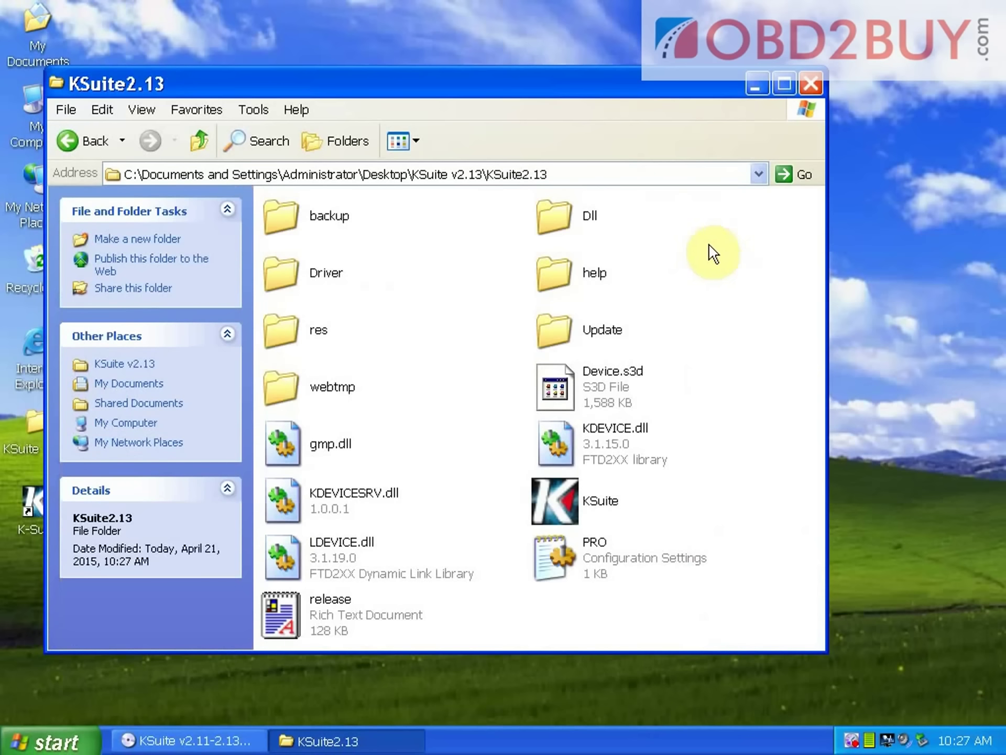
{"action": "left_click_drag", "start_coordinate": [706, 200], "coordinate": [312, 602]}
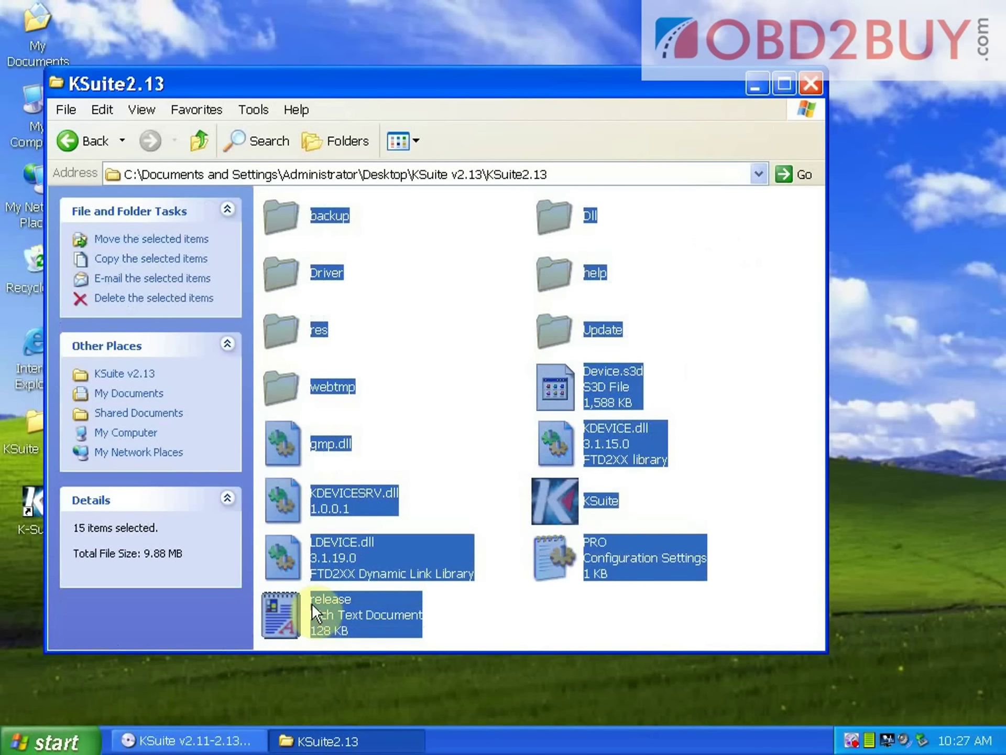
{"action": "left_click", "coordinate": [551, 271]}
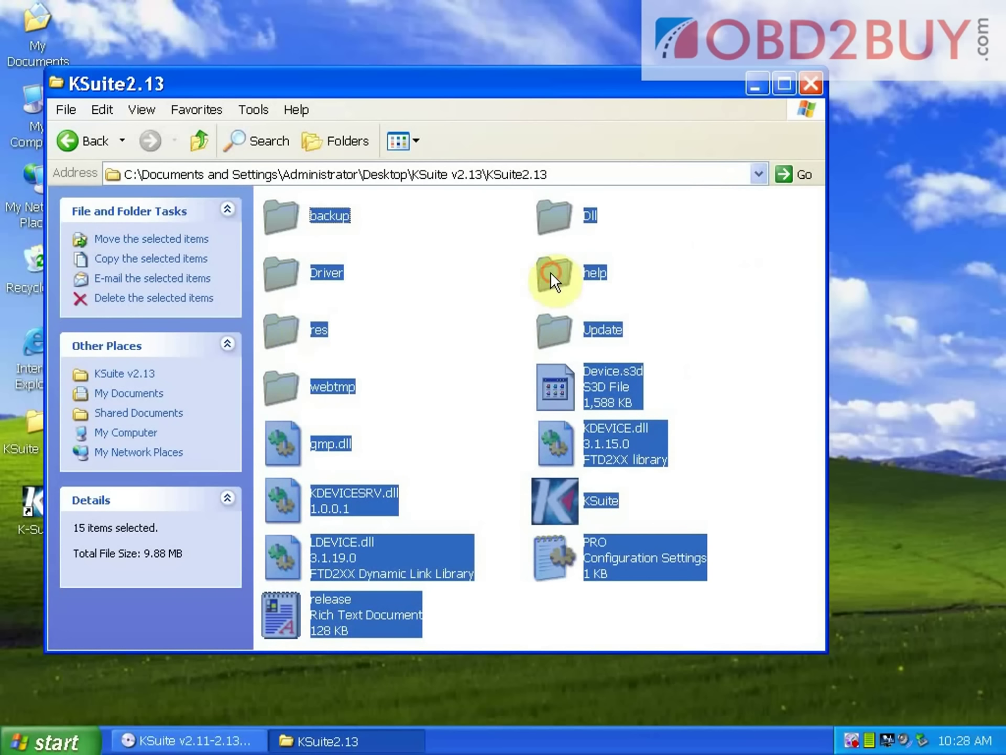
{"action": "right_click", "coordinate": [556, 338]}
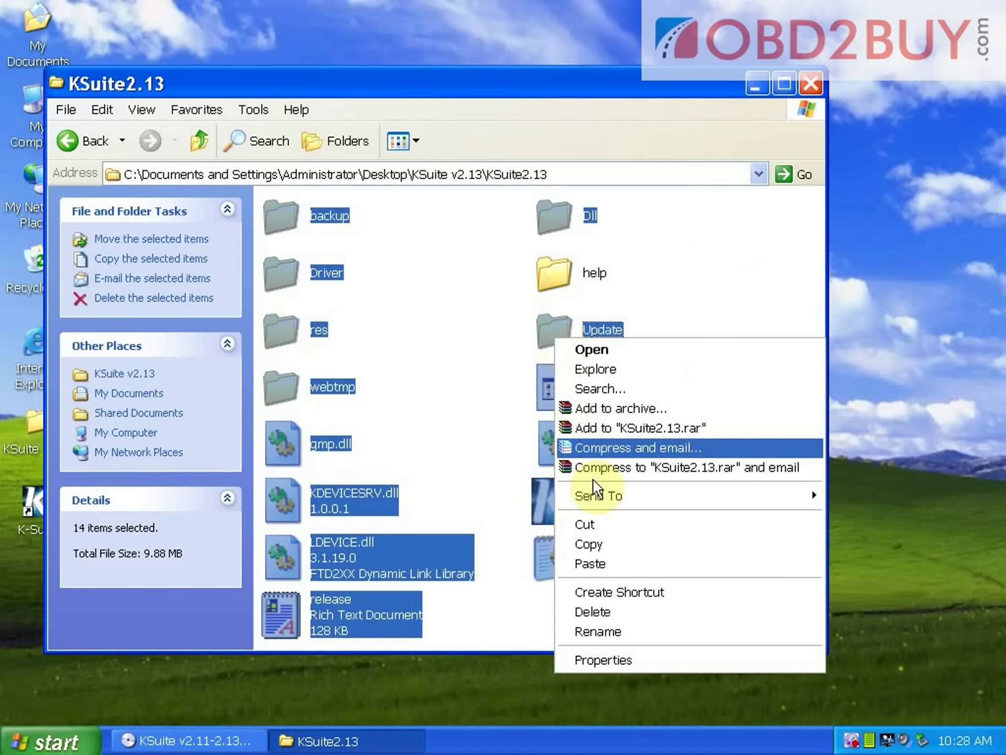
{"action": "left_click", "coordinate": [598, 540]}
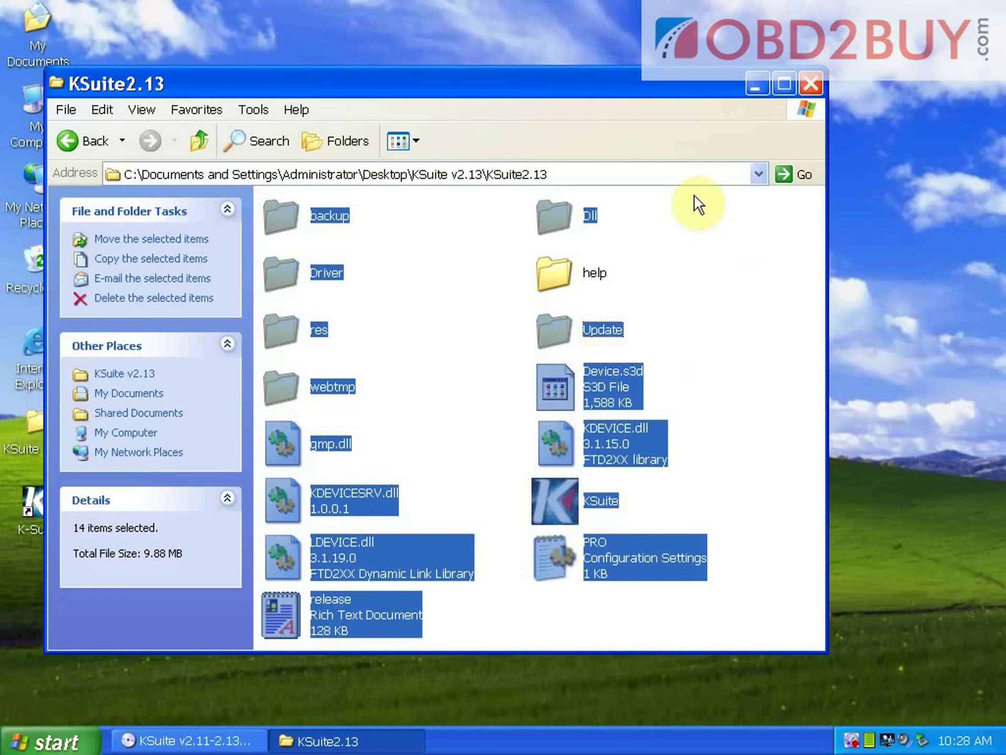
{"action": "left_click", "coordinate": [811, 83]}
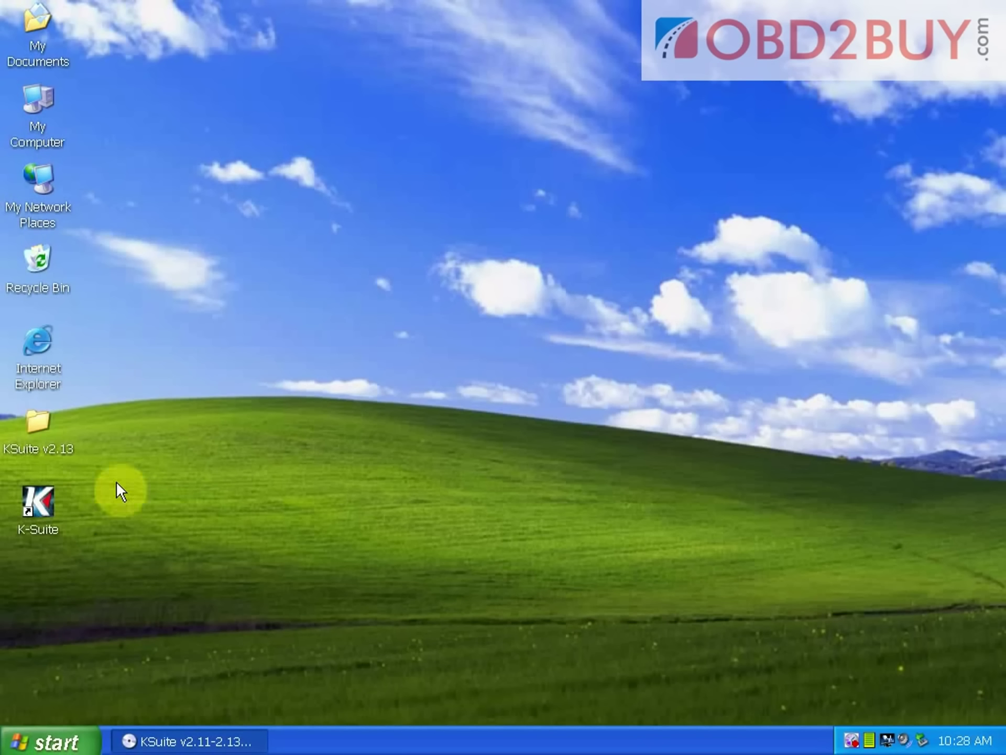
Step: Open the installation folder C:\KSuite through the properties of the K-Suite desktop shortcut
{"action": "right_click", "coordinate": [55, 501]}
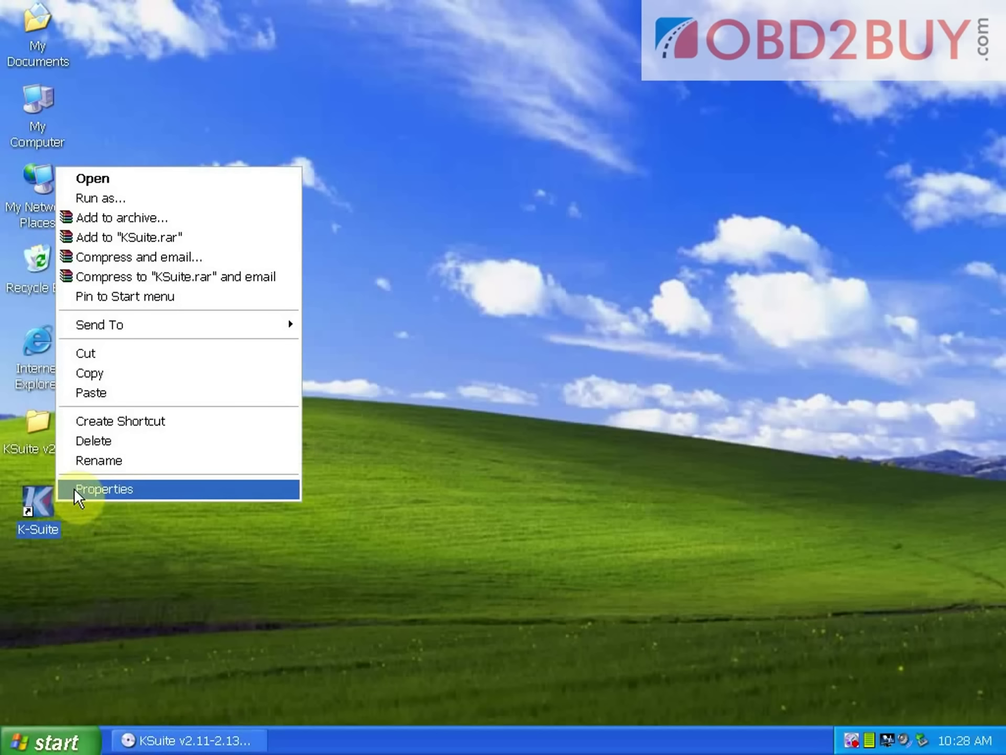
{"action": "left_click", "coordinate": [74, 488]}
{"action": "left_click", "coordinate": [155, 559]}
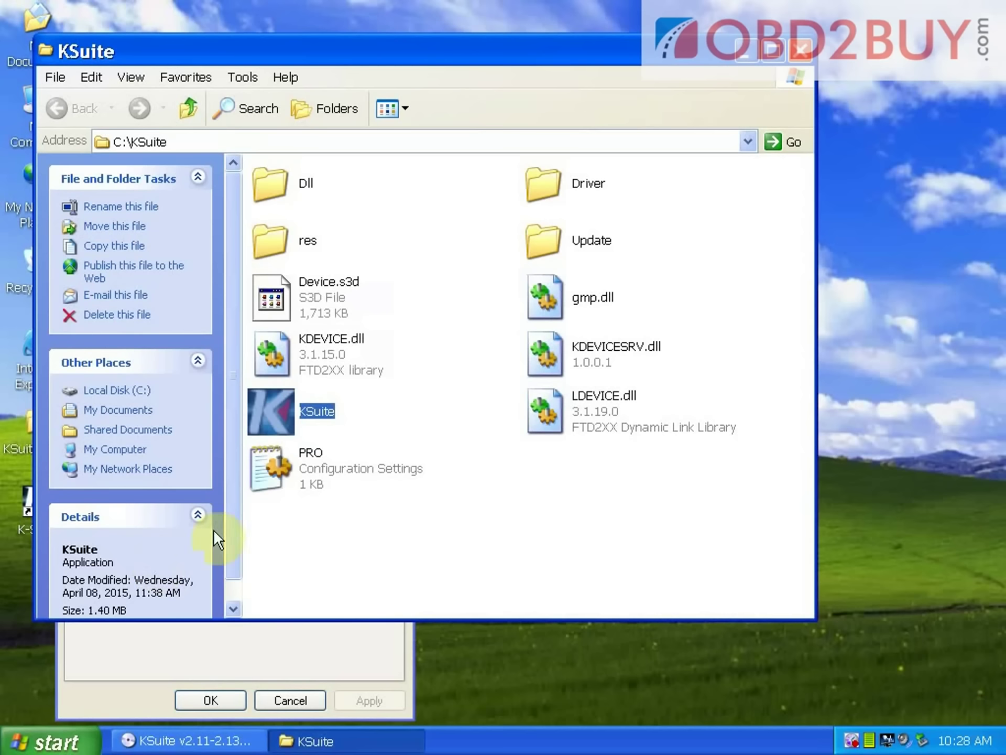
{"action": "left_click", "coordinate": [453, 554]}
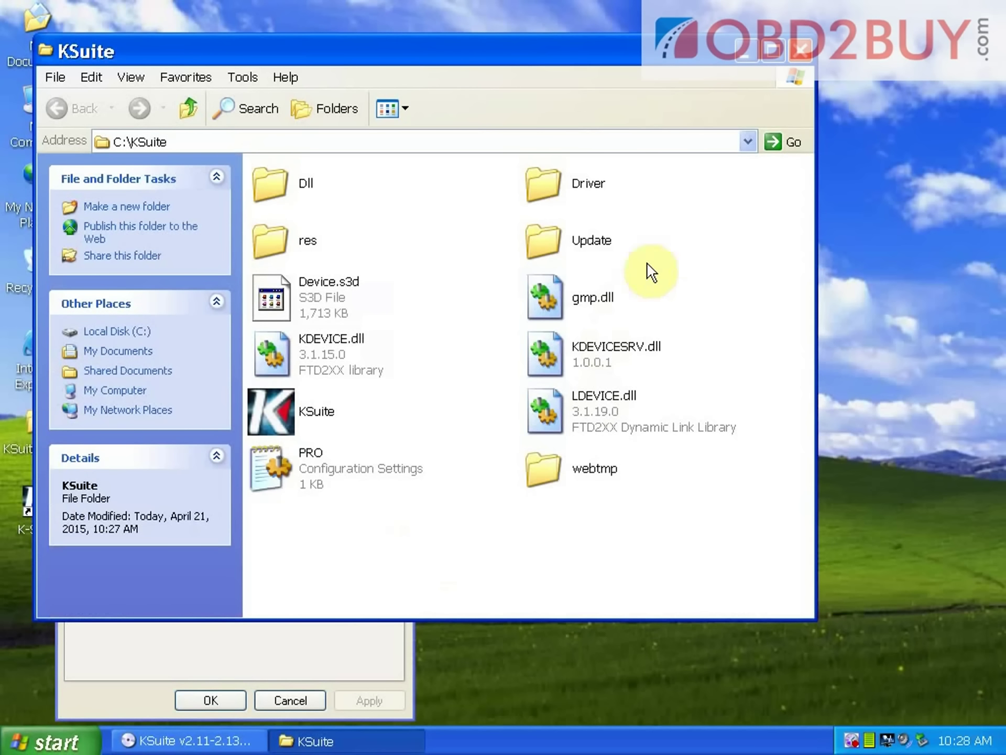
Step: Delete all items in C:\KSuite to the Recycle Bin and paste the copied KSuite2.13 files in their place
{"action": "left_click_drag", "start_coordinate": [731, 186], "coordinate": [321, 548]}
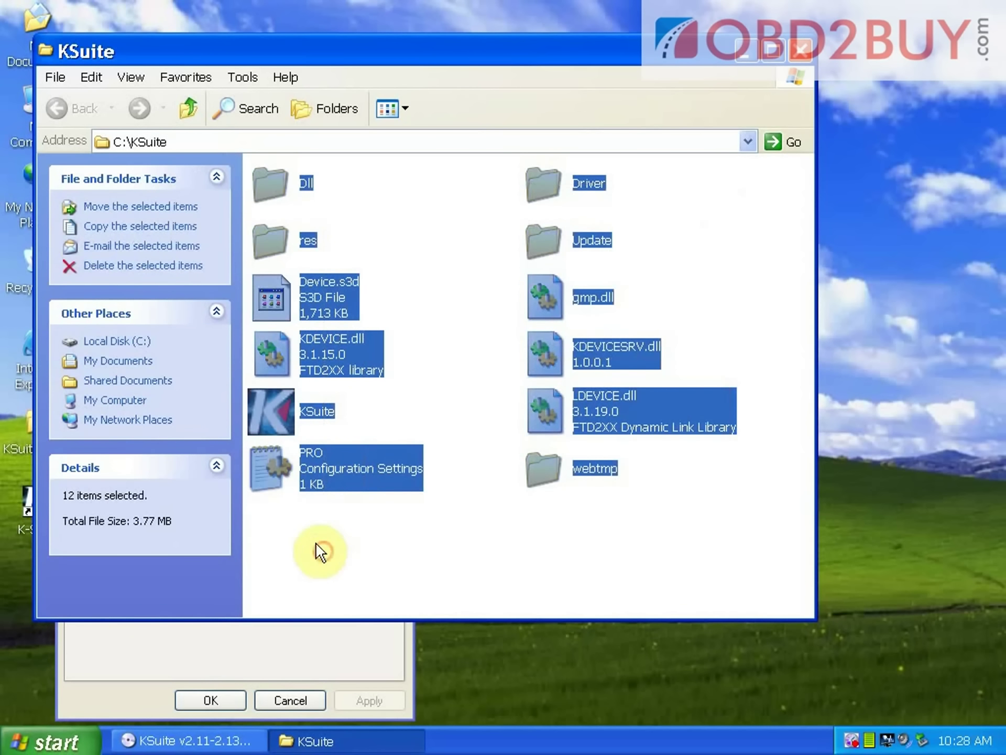
{"action": "right_click", "coordinate": [280, 414]}
{"action": "left_click", "coordinate": [335, 671]}
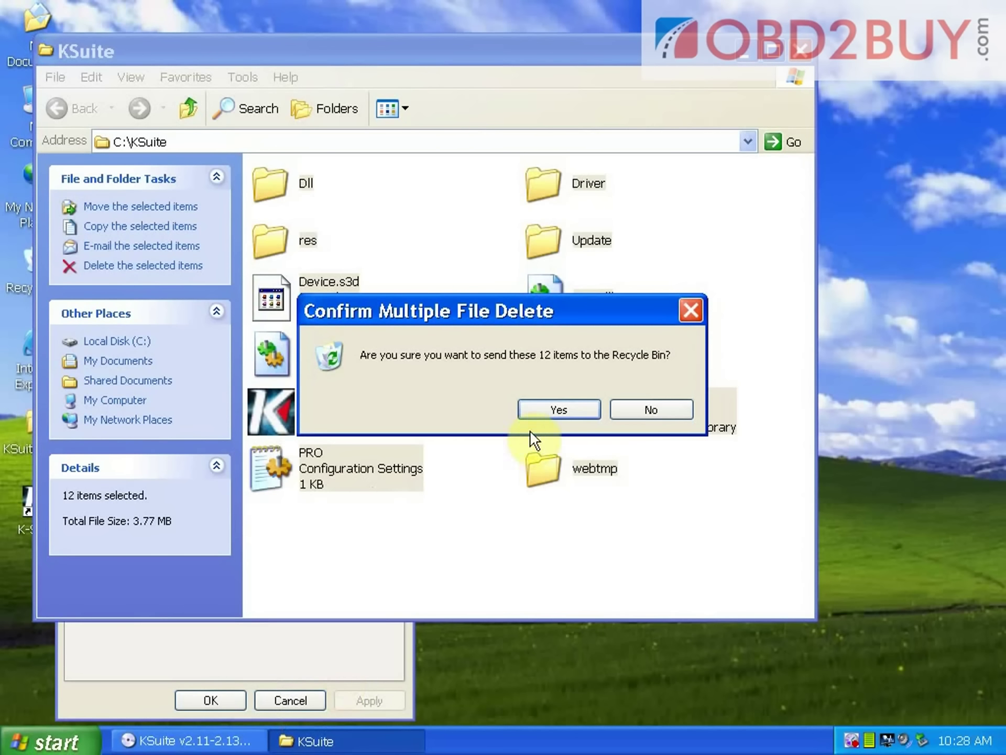
{"action": "left_click", "coordinate": [548, 408]}
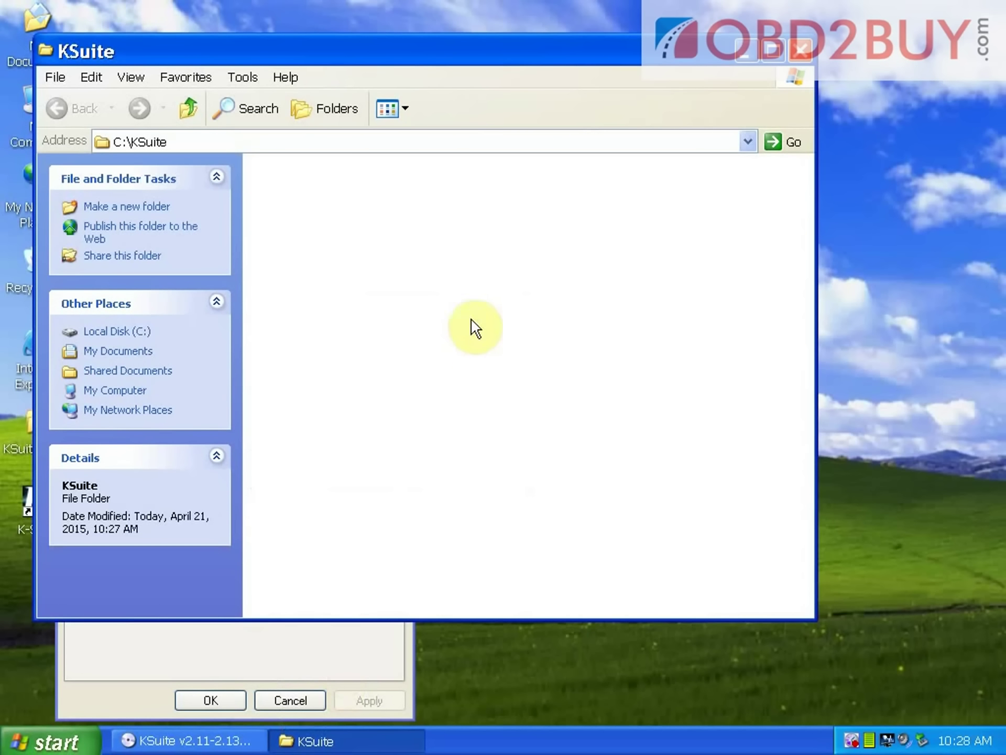
{"action": "right_click", "coordinate": [471, 311]}
{"action": "left_click", "coordinate": [517, 422]}
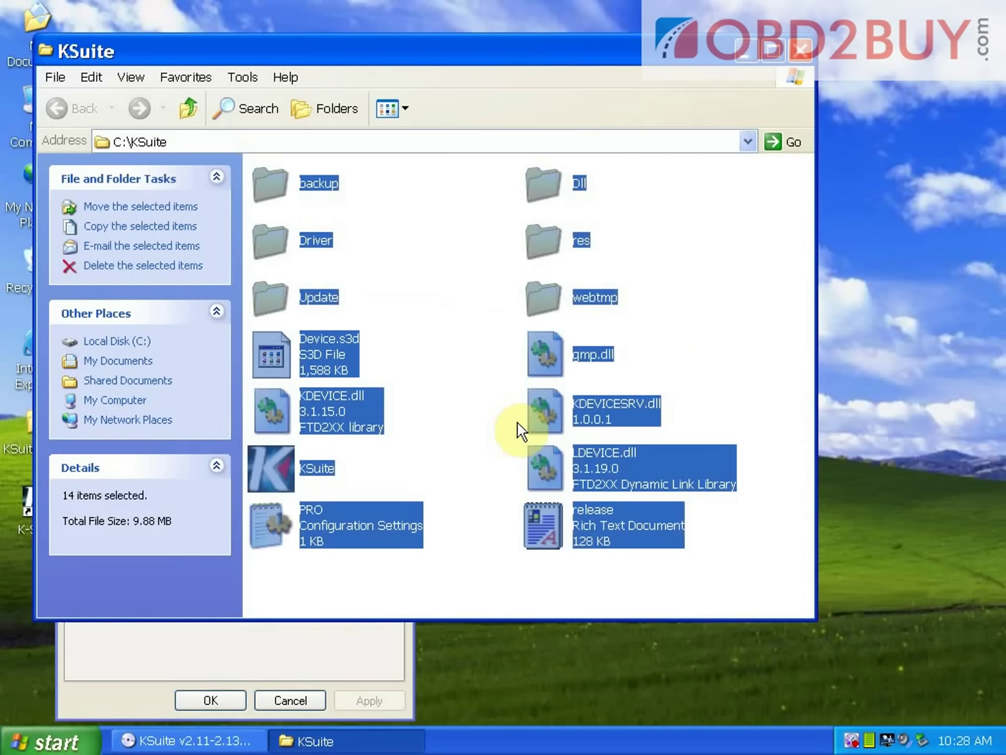
Step: Close the K-Suite shortcut properties, copy the help folder from the KSuite v2.11-2.13 disc and close the disc window
{"action": "left_click", "coordinate": [351, 649]}
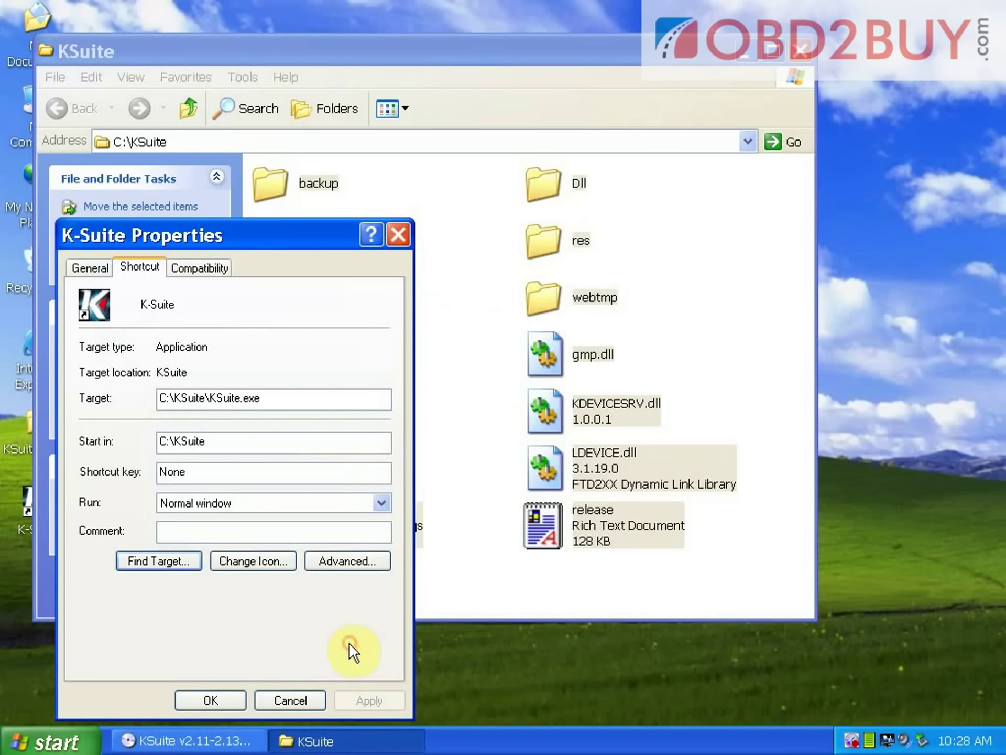
{"action": "left_click", "coordinate": [234, 693]}
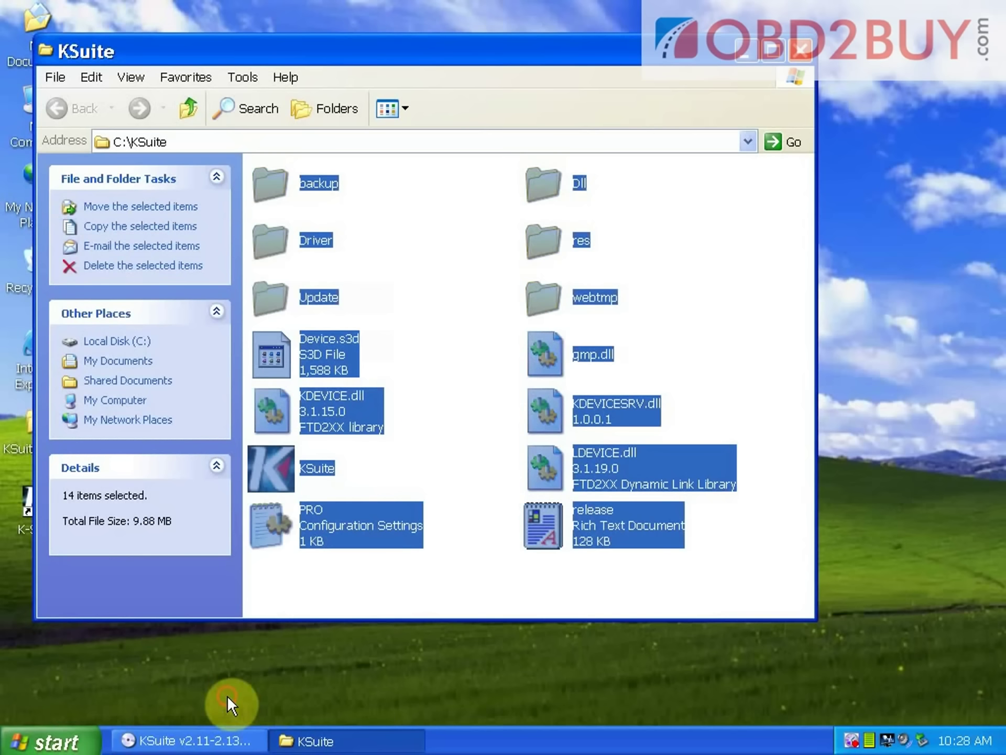
{"action": "left_click", "coordinate": [228, 736]}
{"action": "left_click", "coordinate": [259, 164]}
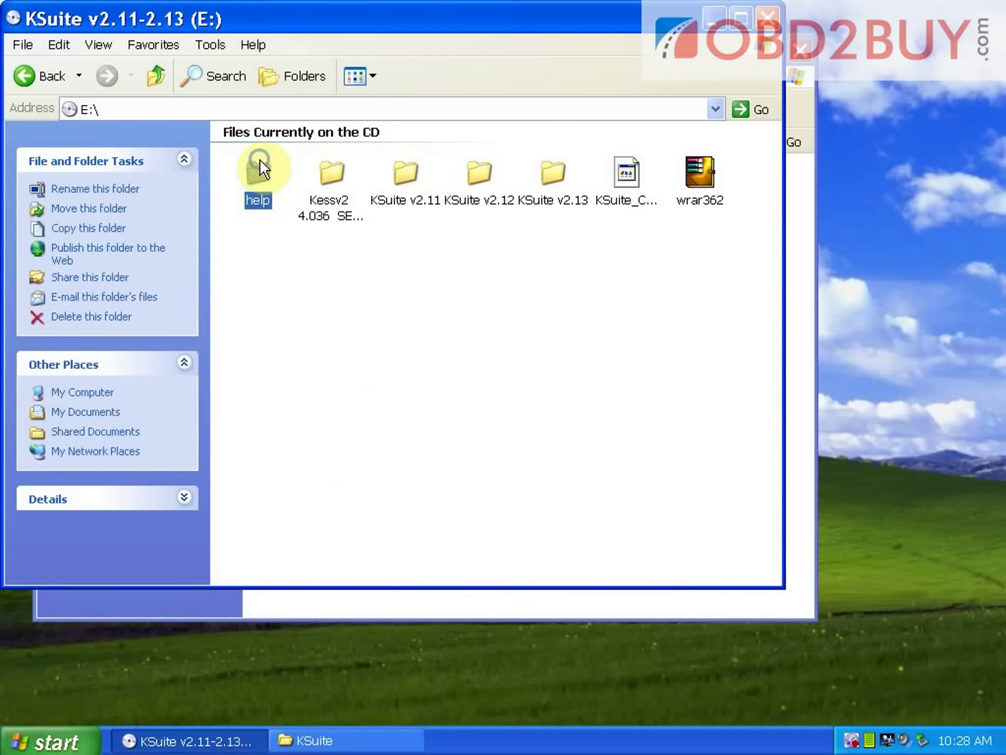
{"action": "right_click", "coordinate": [260, 163]}
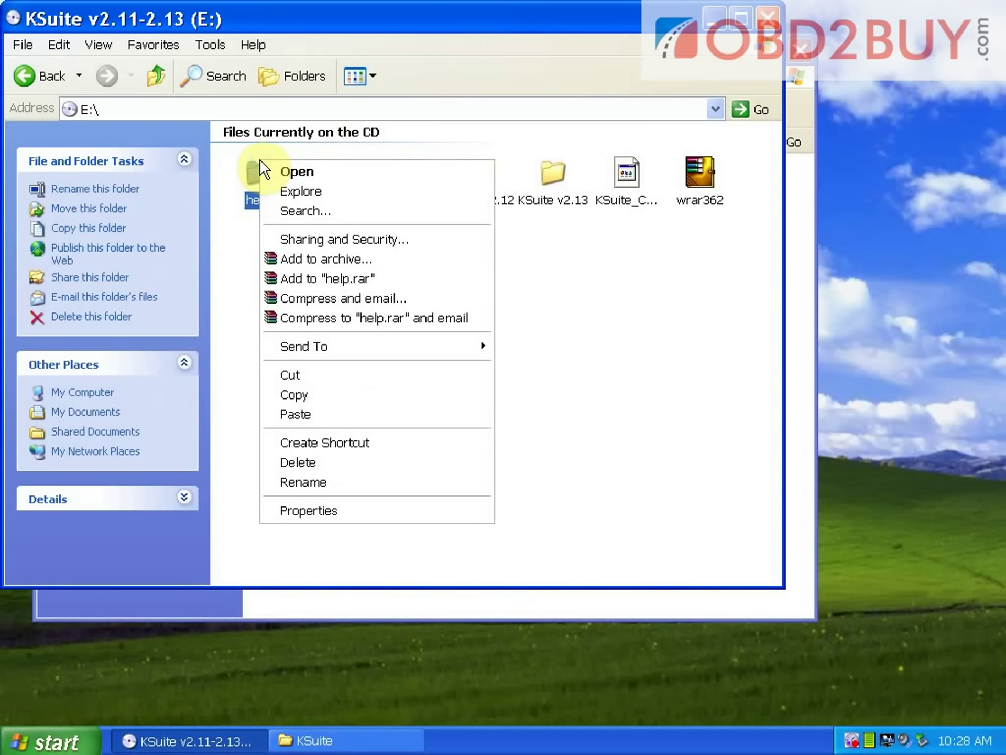
{"action": "left_click", "coordinate": [289, 395]}
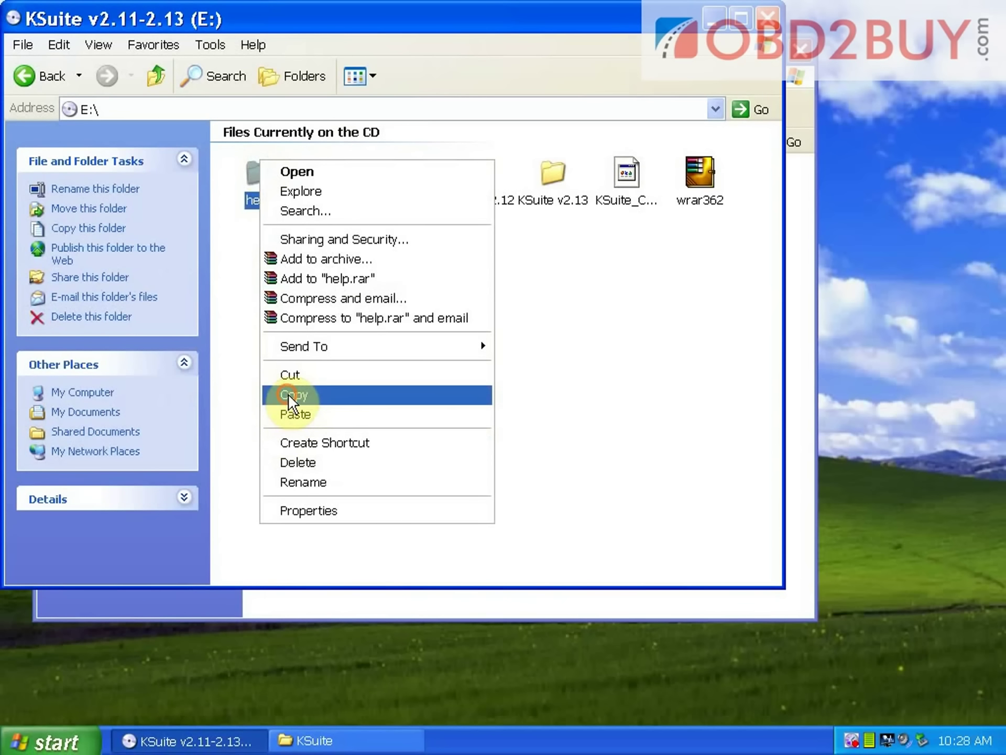
{"action": "left_click", "coordinate": [766, 21]}
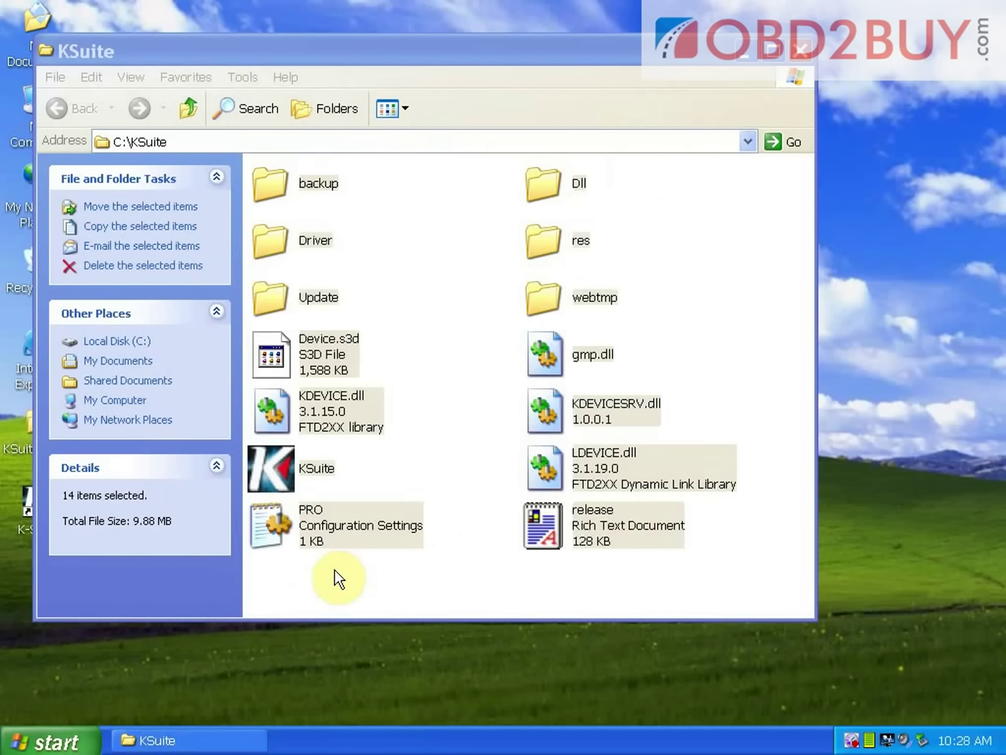
Step: Paste the copied help folder into C:\KSuite and close that folder's window
{"action": "left_click", "coordinate": [311, 568]}
{"action": "right_click", "coordinate": [312, 568]}
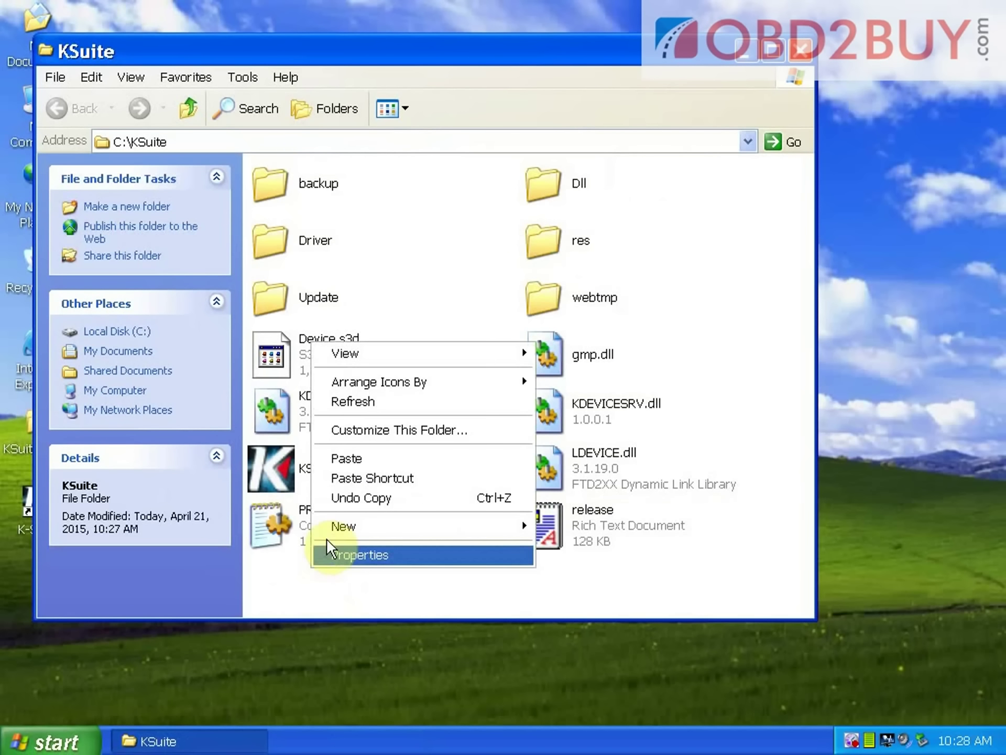
{"action": "left_click", "coordinate": [358, 458]}
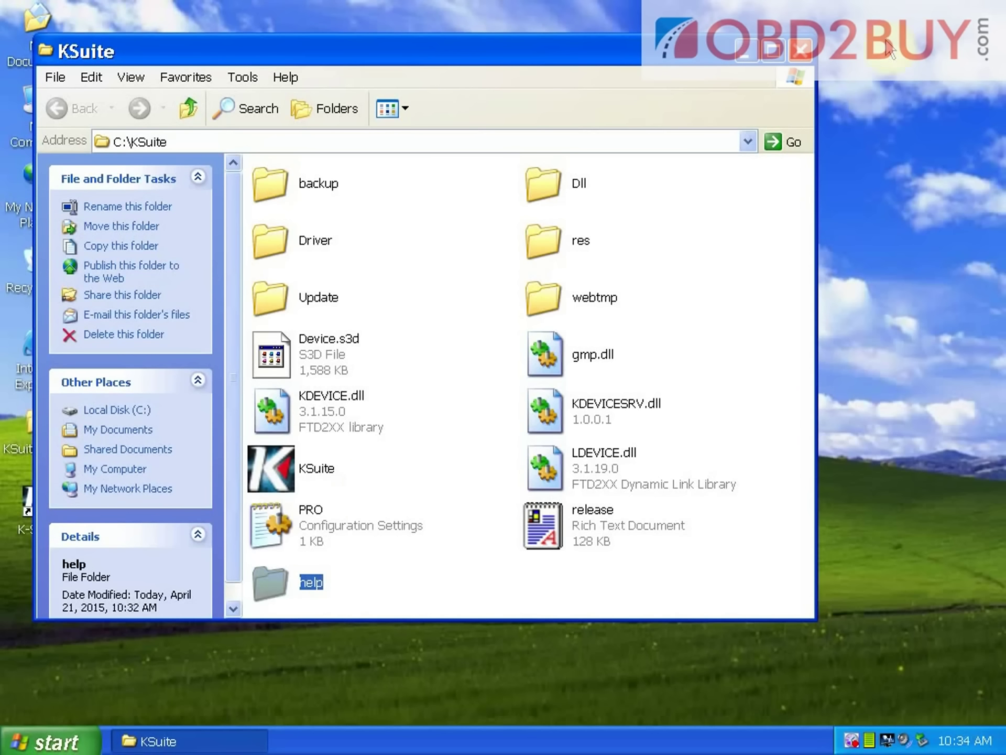
{"action": "left_click", "coordinate": [802, 52]}
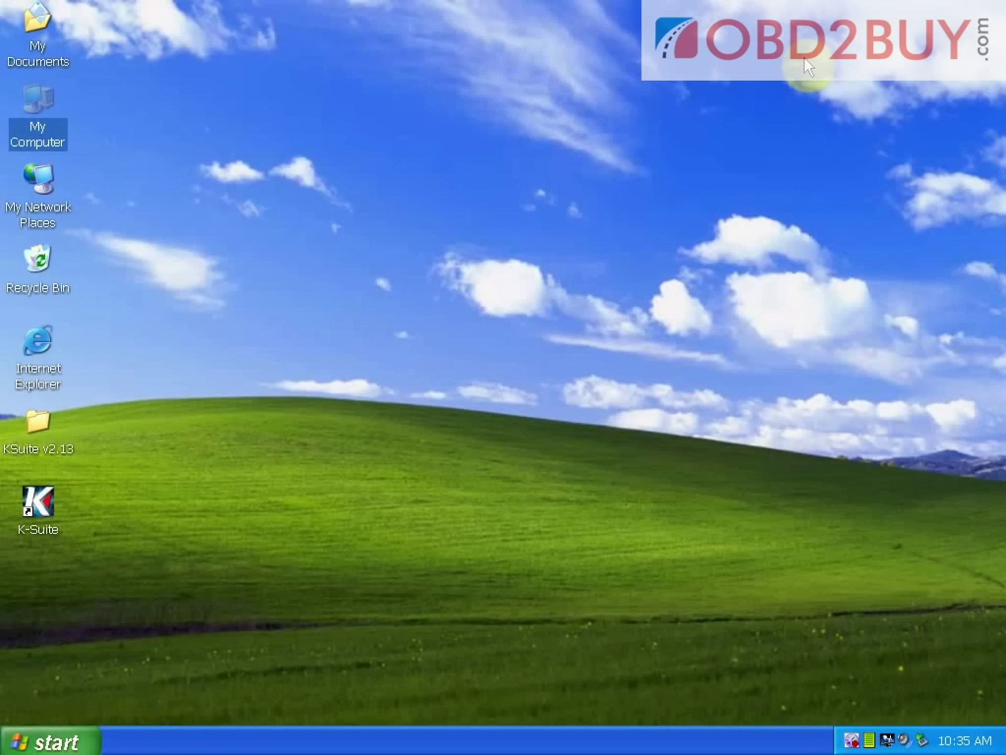
Step: Install the USB Device driver automatically with the Found New Hardware Wizard and finish the wizard
{"action": "left_click", "coordinate": [518, 311]}
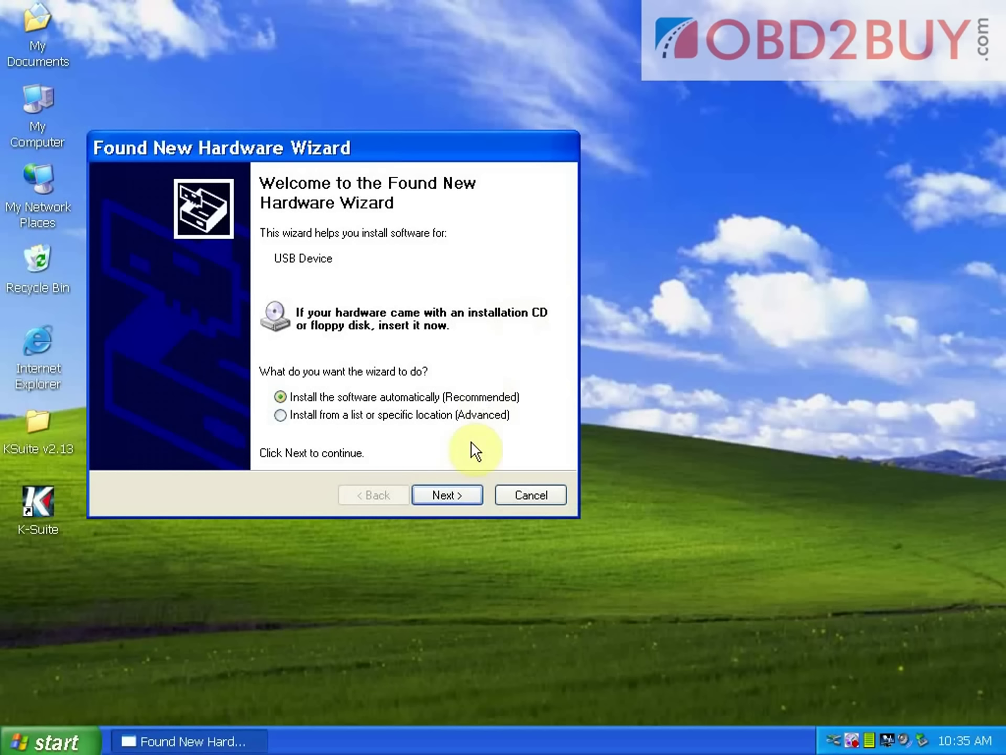
{"action": "left_click", "coordinate": [472, 500]}
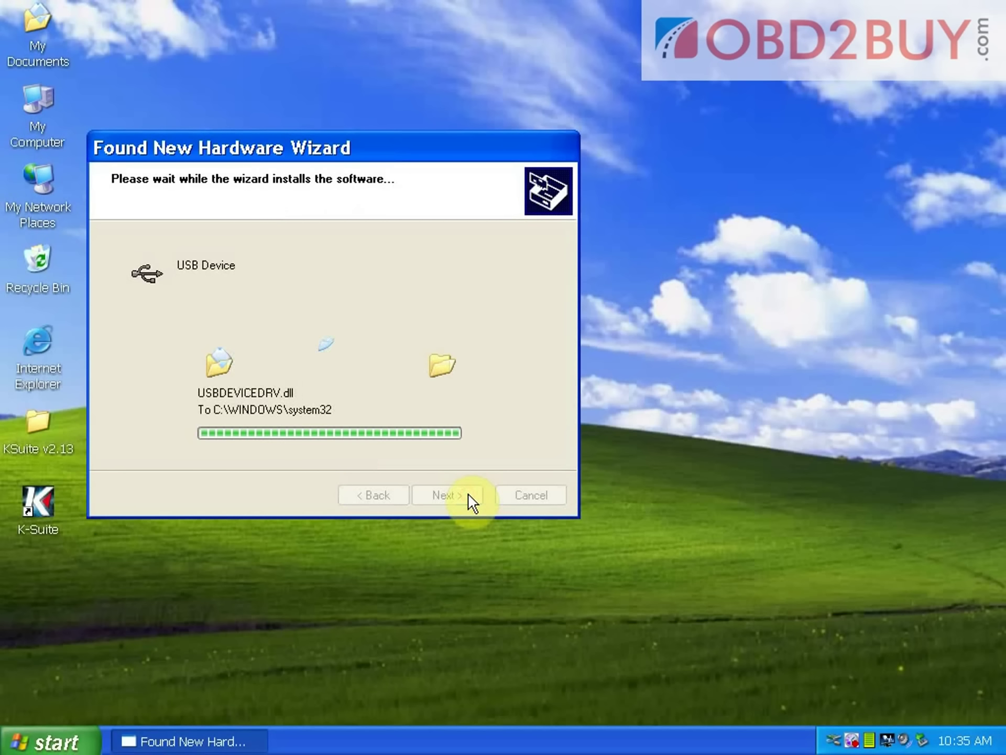
{"action": "left_click", "coordinate": [468, 495]}
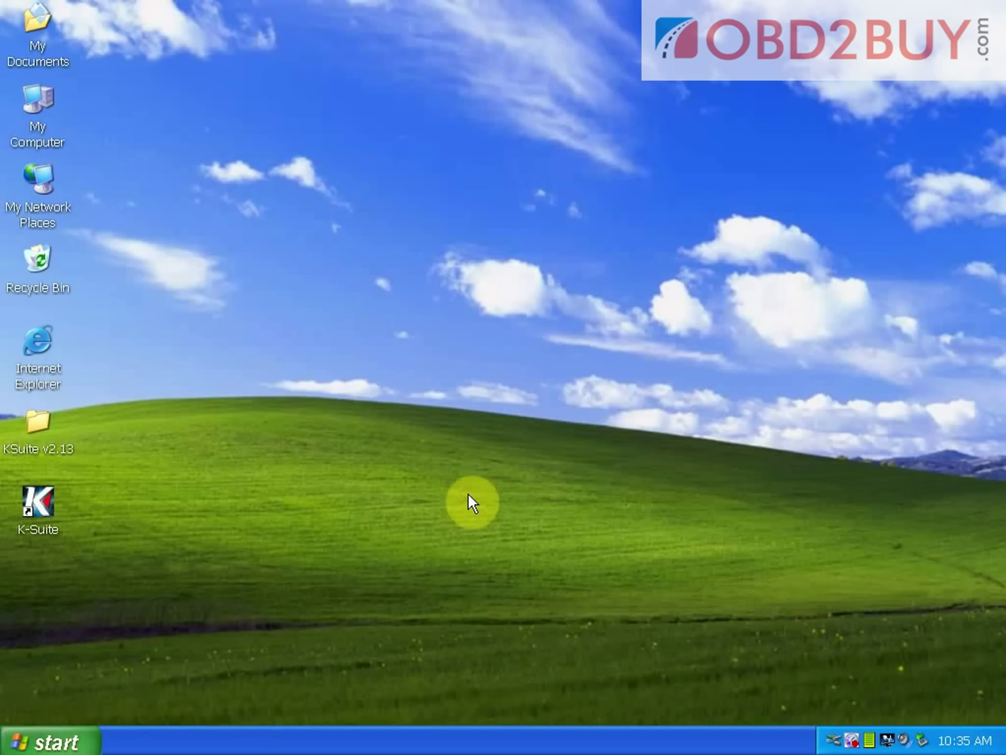
Step: Check the USB Device entry under Universal Serial Bus controllers in Device Manager, then close Computer Management
{"action": "right_click", "coordinate": [39, 99]}
{"action": "left_click", "coordinate": [68, 167]}
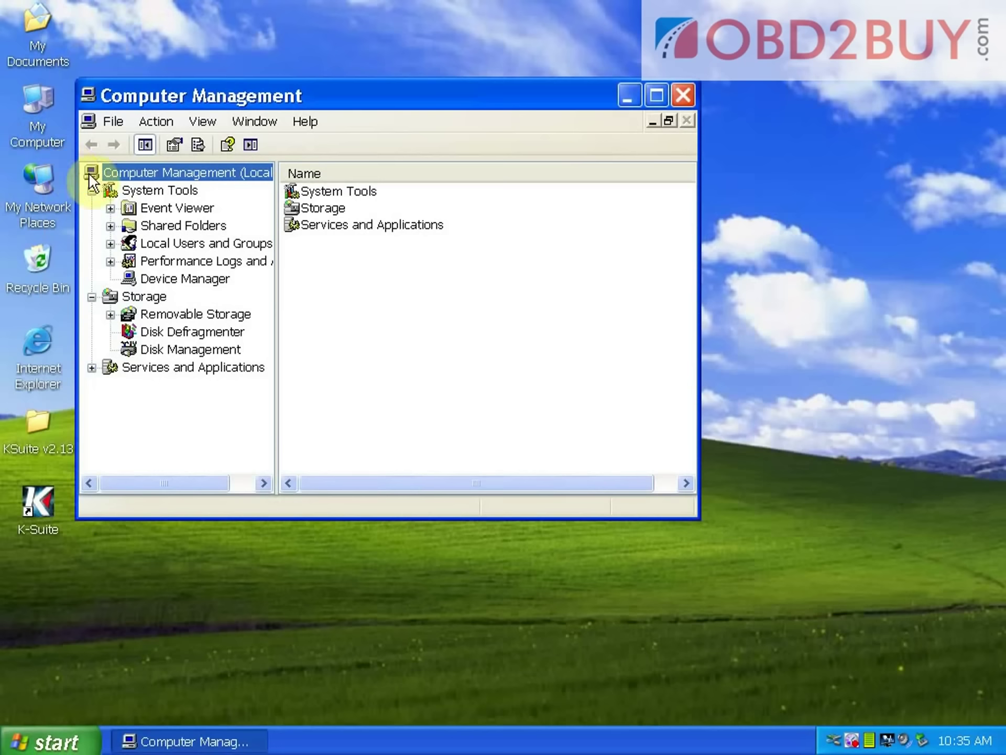
{"action": "left_click", "coordinate": [199, 279]}
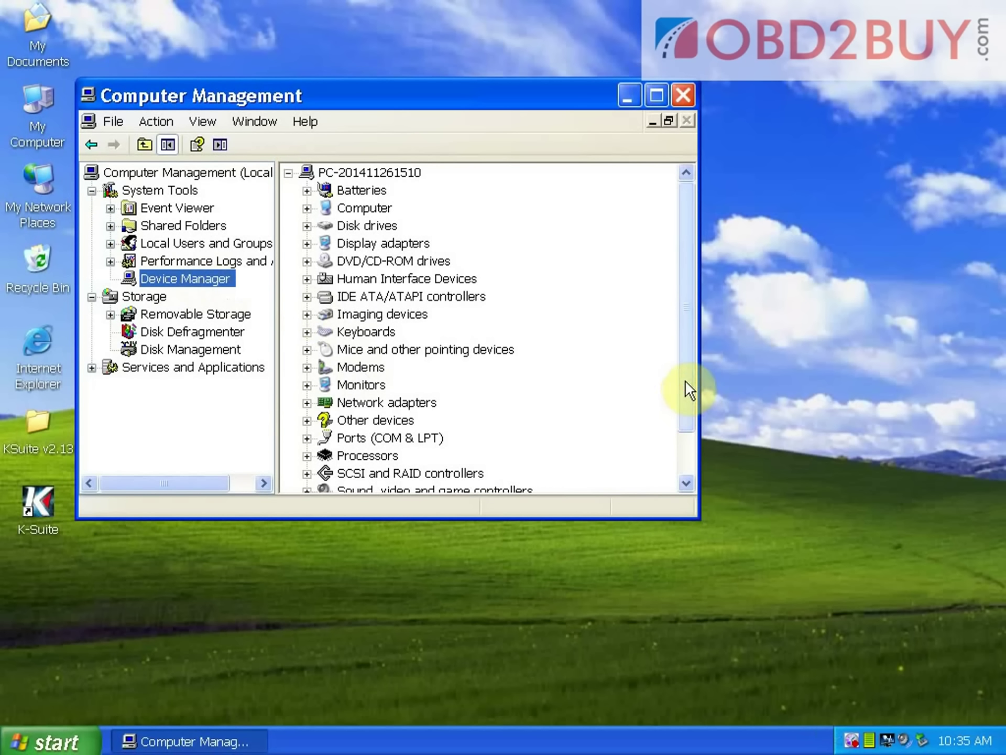
{"action": "left_click_drag", "start_coordinate": [687, 388], "coordinate": [685, 418]}
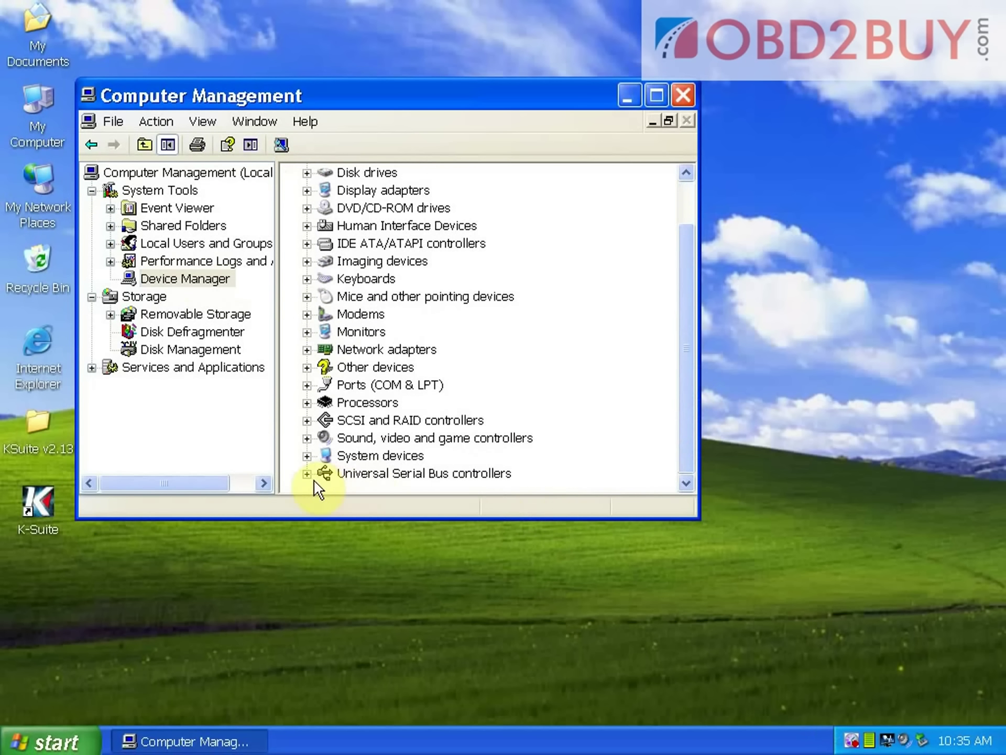
{"action": "left_click", "coordinate": [308, 475]}
{"action": "left_click", "coordinate": [399, 419]}
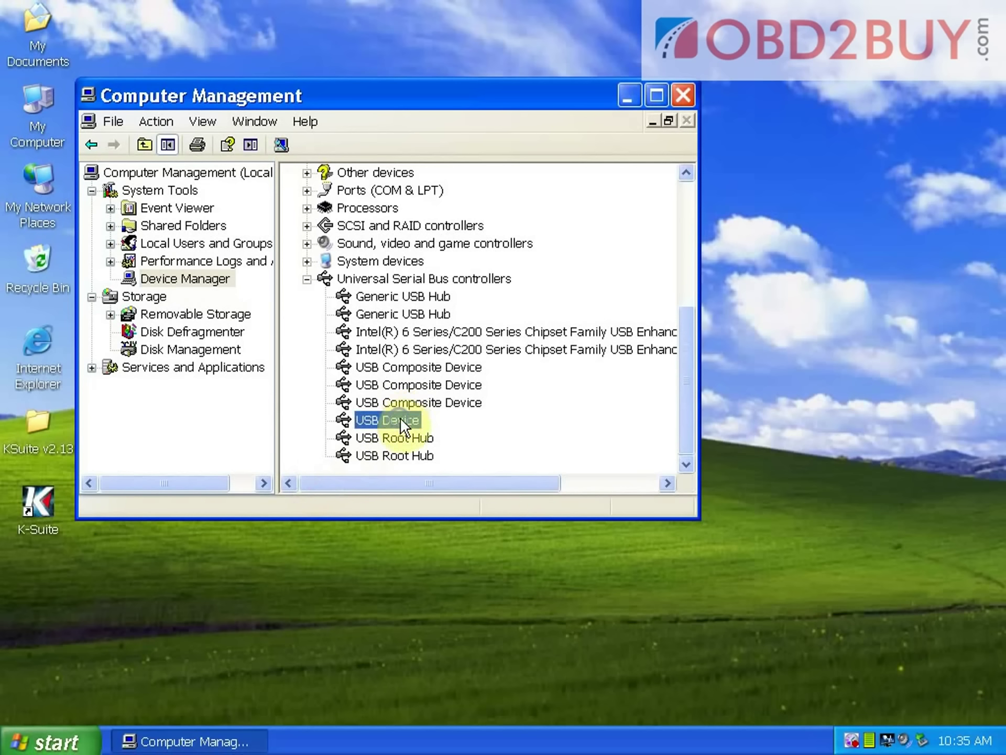
{"action": "left_click", "coordinate": [681, 95]}
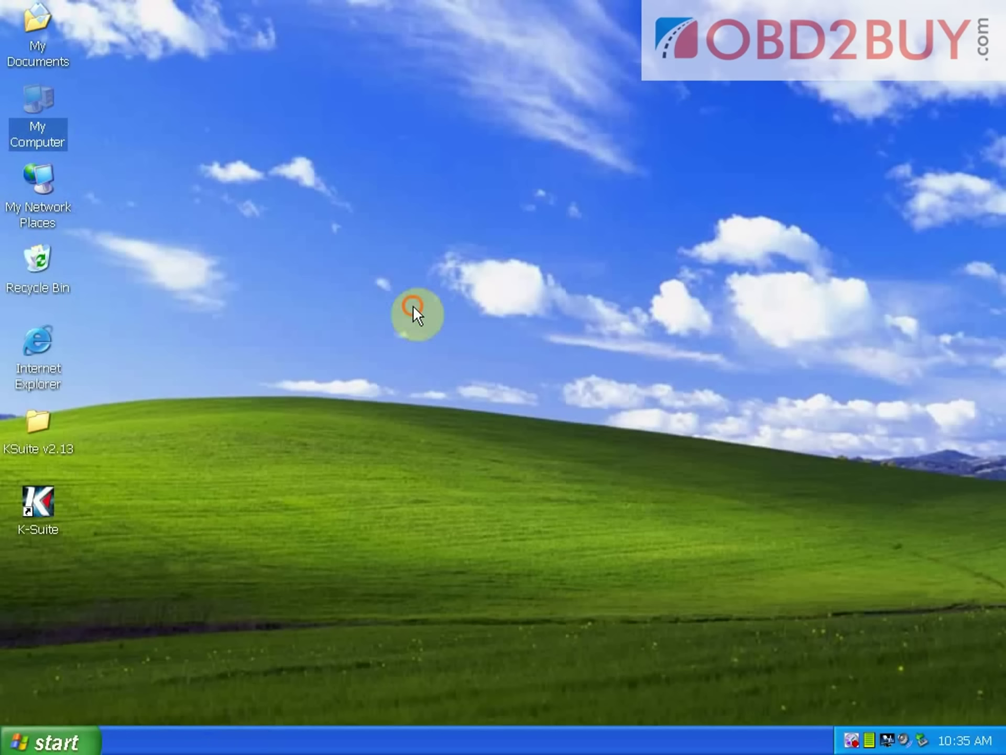
Step: Start K-Suite from its desktop shortcut, examine the KESS V2 device information and close the information window
{"action": "right_click", "coordinate": [36, 508]}
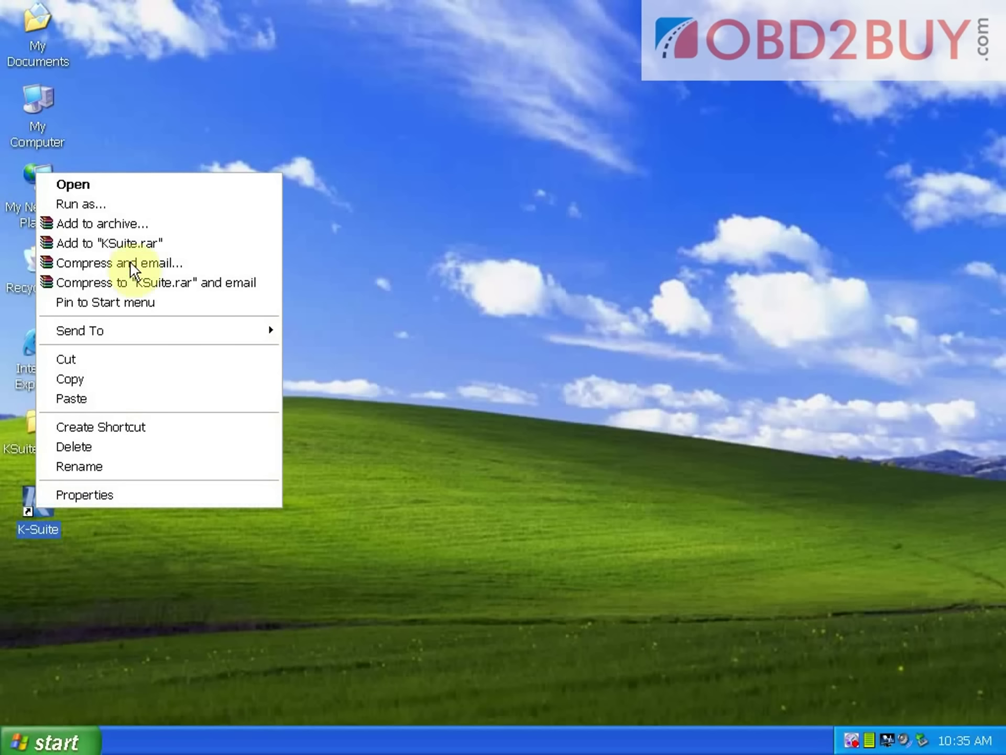
{"action": "left_click", "coordinate": [141, 202]}
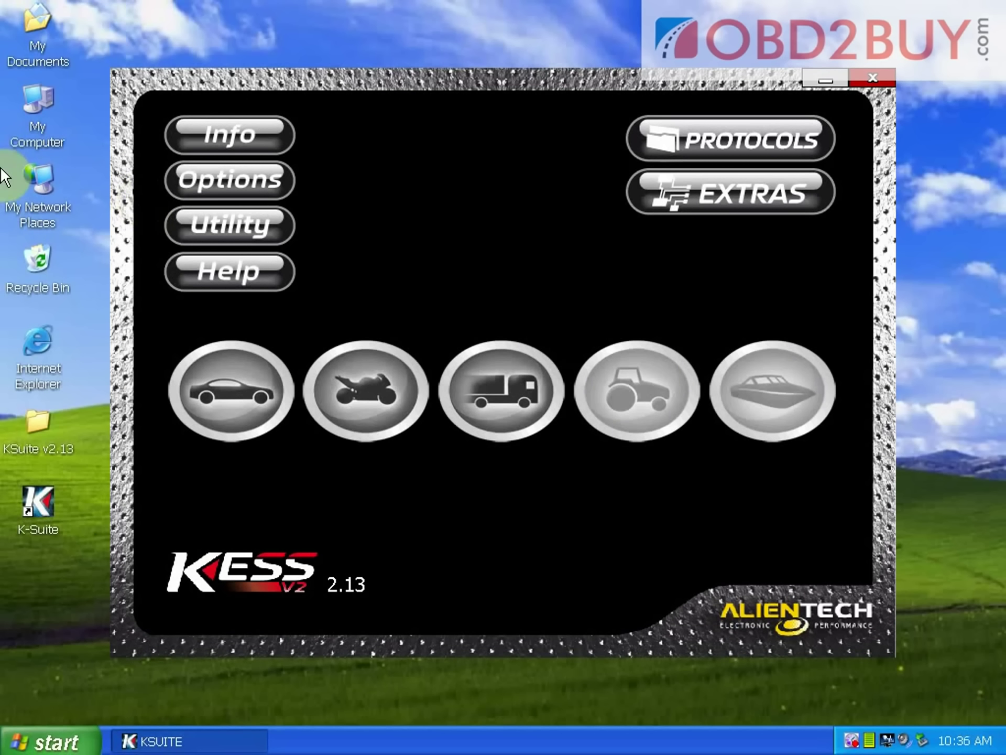
{"action": "left_click", "coordinate": [251, 134]}
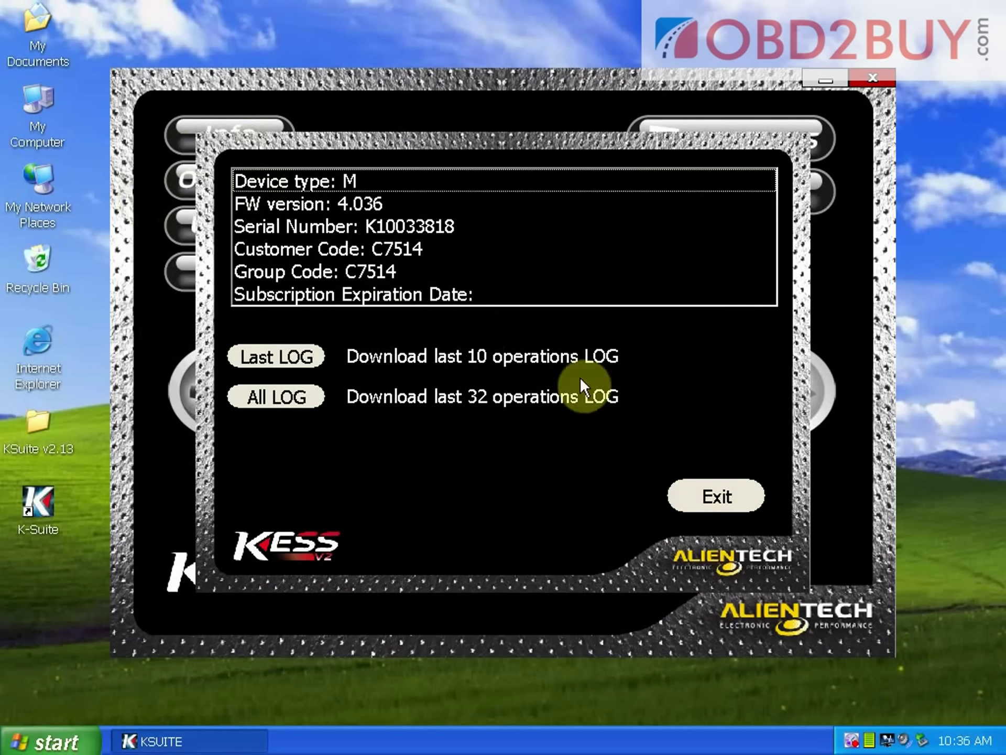
{"action": "left_click", "coordinate": [727, 501]}
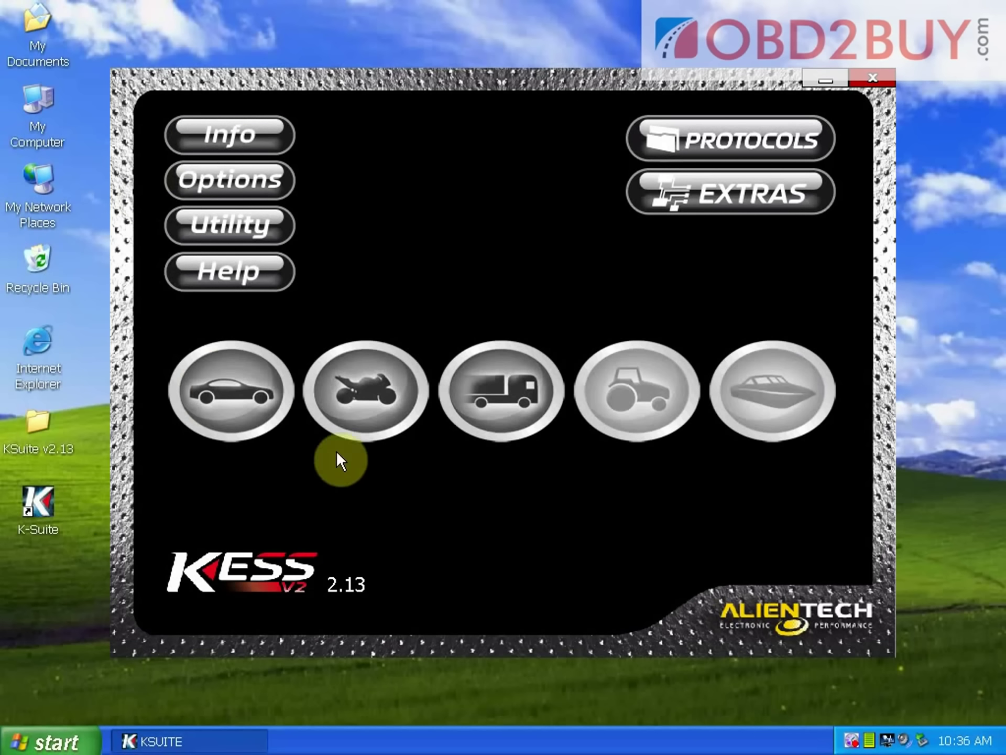
Step: Open the KessV2 car list and choose BMW as the manufacturer
{"action": "left_click", "coordinate": [253, 412]}
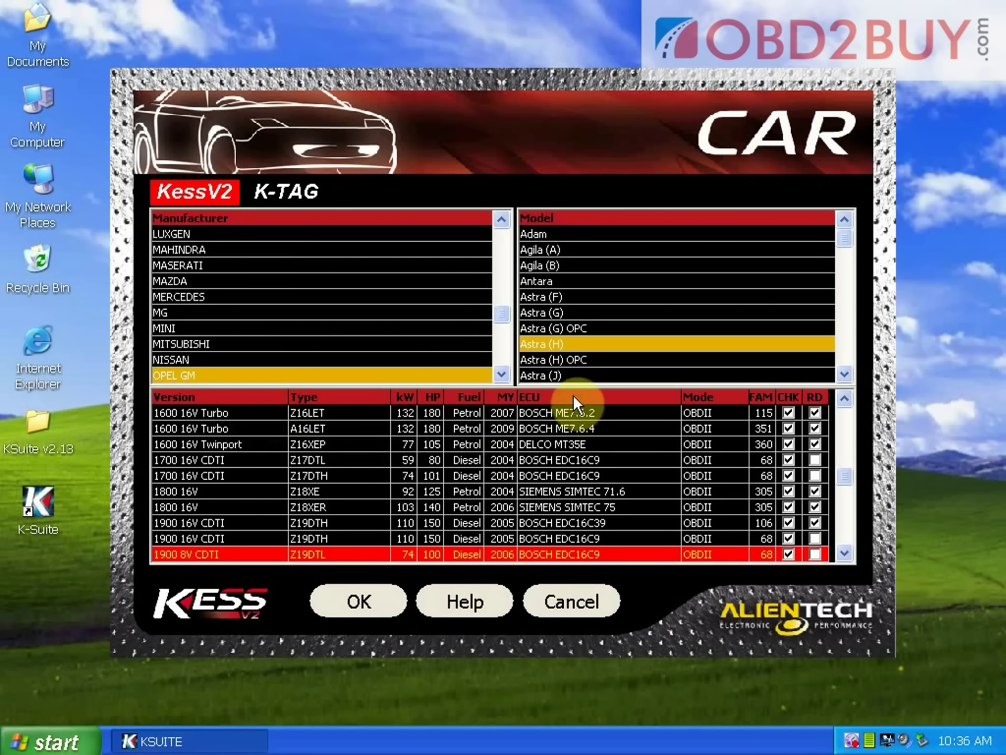
{"action": "left_click_drag", "start_coordinate": [508, 312], "coordinate": [507, 235]}
{"action": "left_click", "coordinate": [230, 299]}
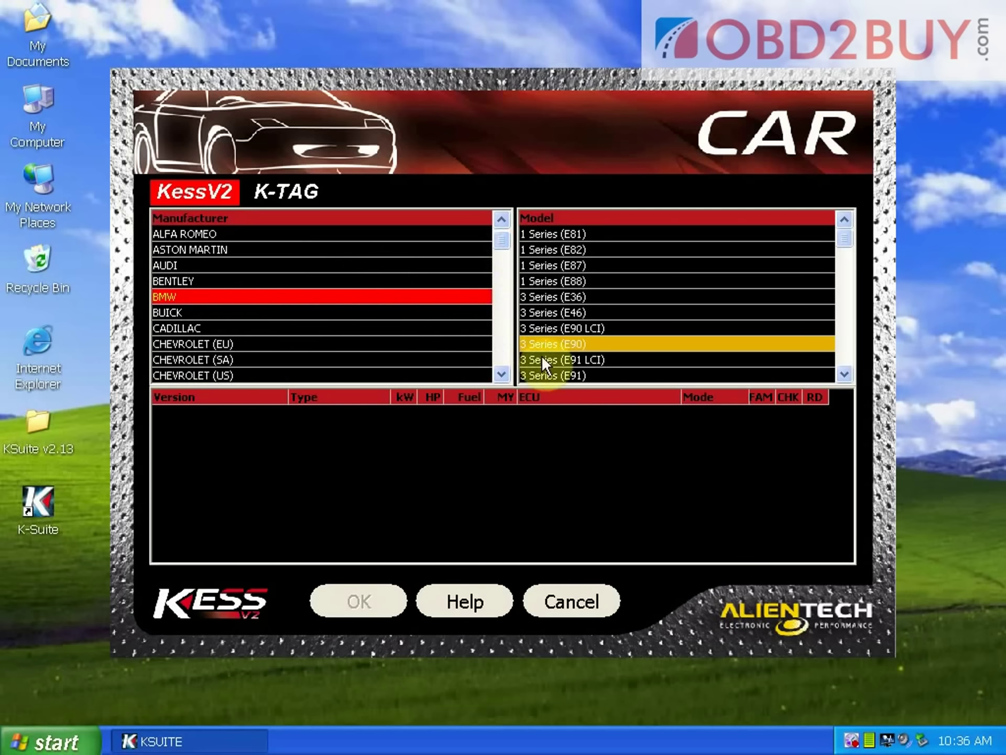
Step: Browse the BMW models and select X Series (F25)
{"action": "left_click", "coordinate": [559, 359]}
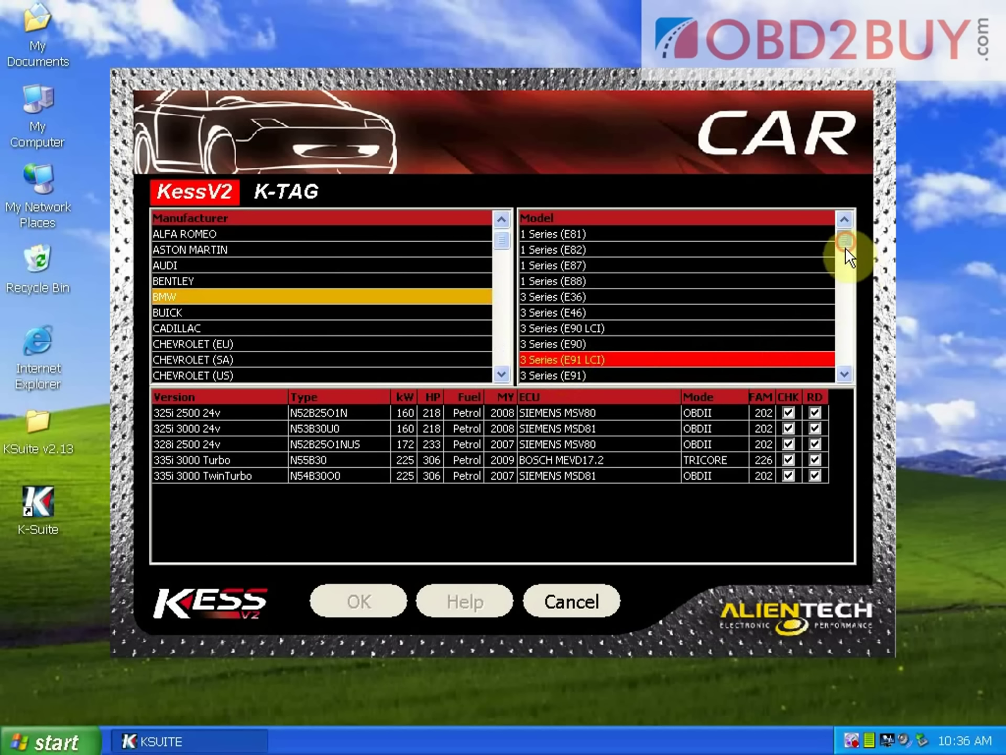
{"action": "left_click_drag", "start_coordinate": [845, 247], "coordinate": [834, 332]}
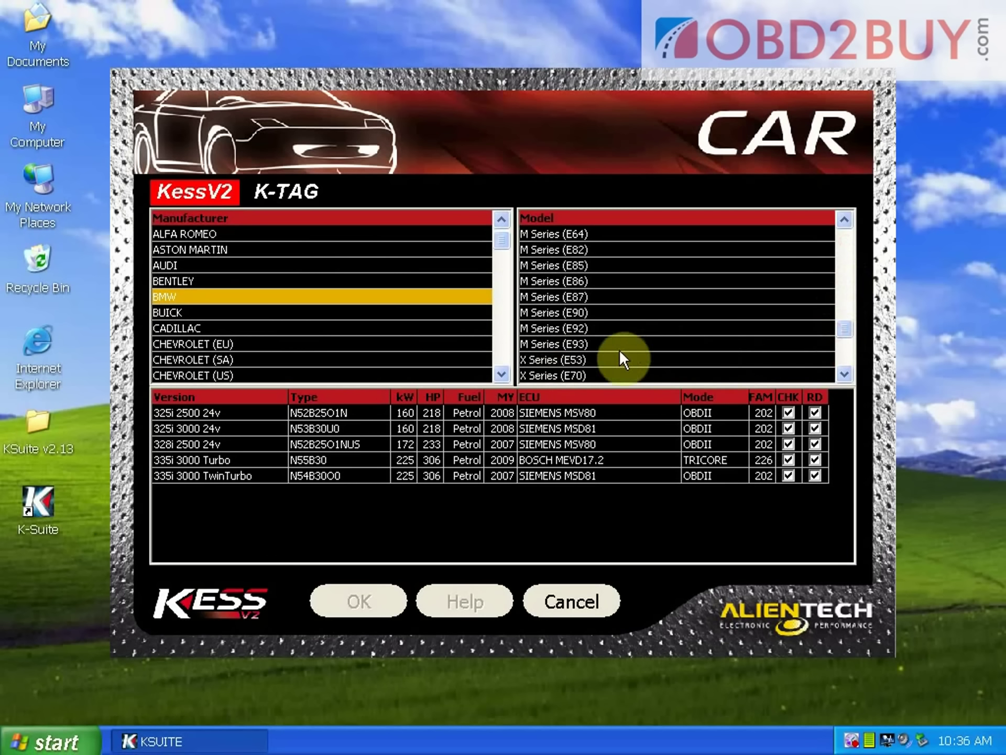
{"action": "left_click", "coordinate": [593, 313]}
{"action": "scroll", "coordinate": [592, 312], "scroll_direction": "down", "scroll_amount": 4}
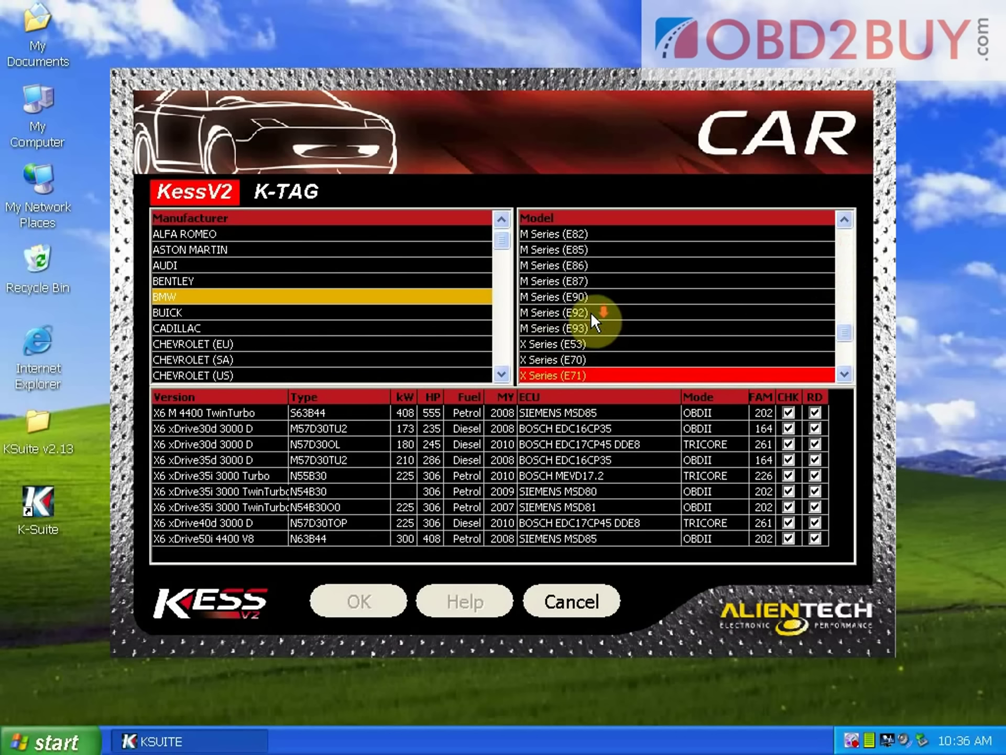
{"action": "scroll", "coordinate": [590, 313], "scroll_direction": "down", "scroll_amount": 5}
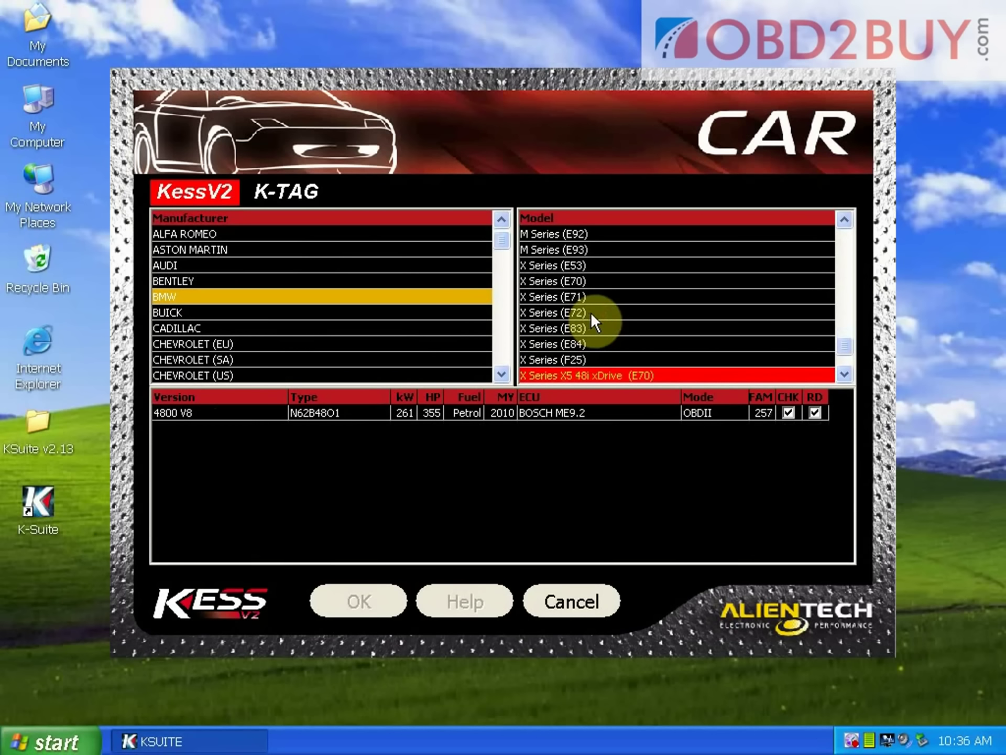
{"action": "scroll", "coordinate": [590, 312], "scroll_direction": "down", "scroll_amount": 2}
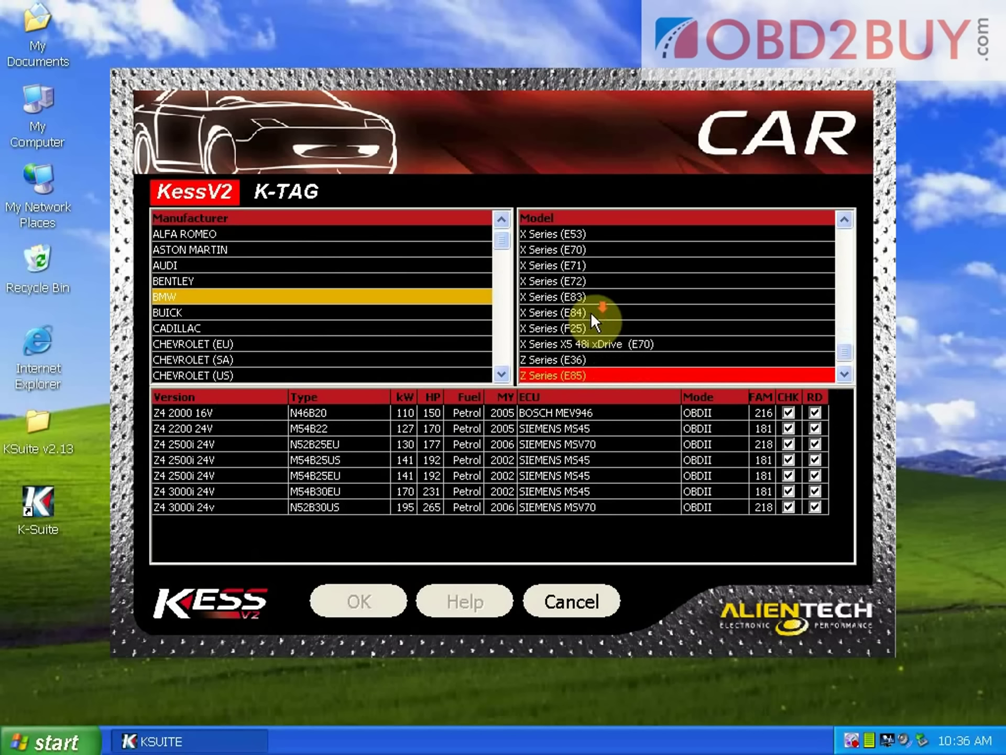
{"action": "scroll", "coordinate": [591, 313], "scroll_direction": "down", "scroll_amount": 1}
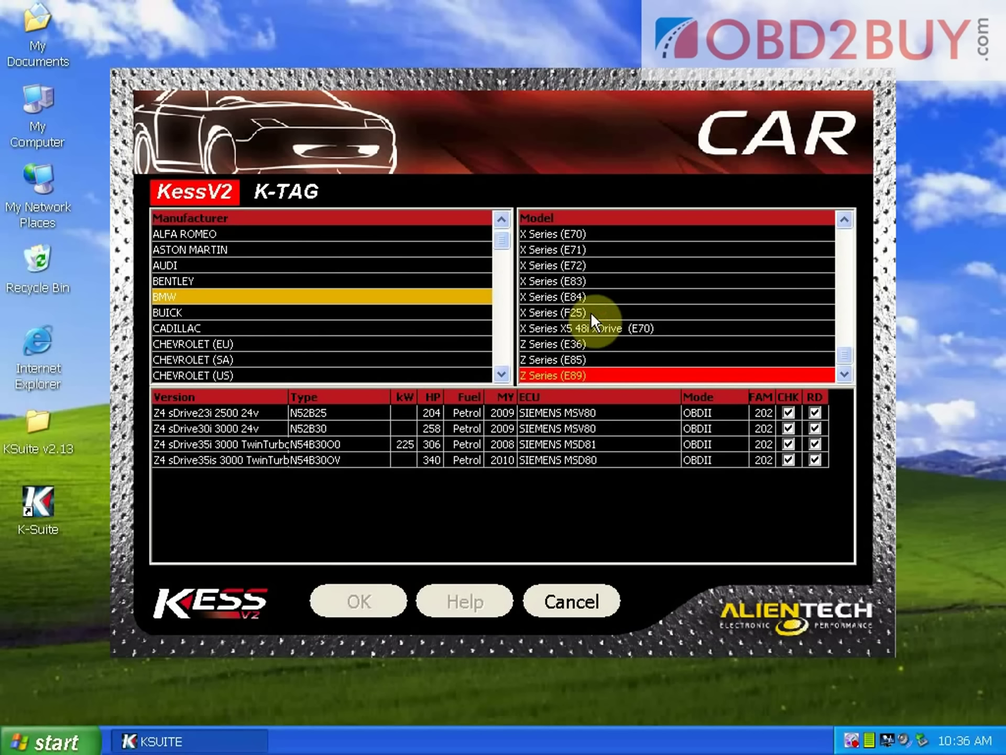
{"action": "left_click", "coordinate": [589, 312]}
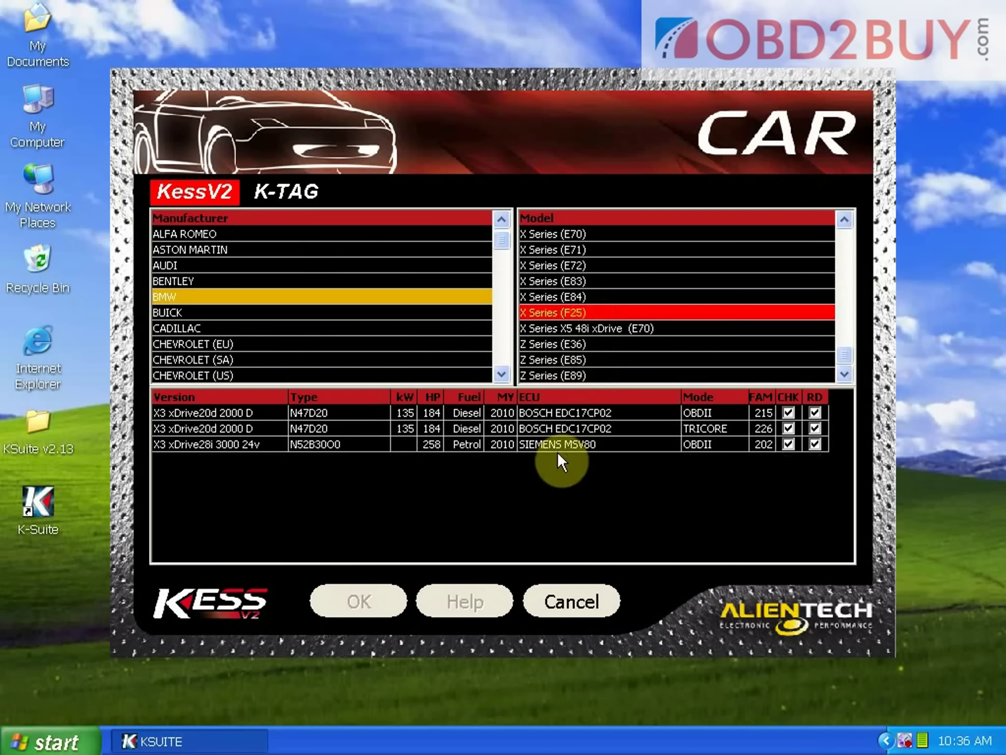
Step: Choose the X3 xDrive28i 3000 24v version with the SIEMENS MSV80 ECU and confirm the vehicle selection
{"action": "left_click", "coordinate": [580, 417]}
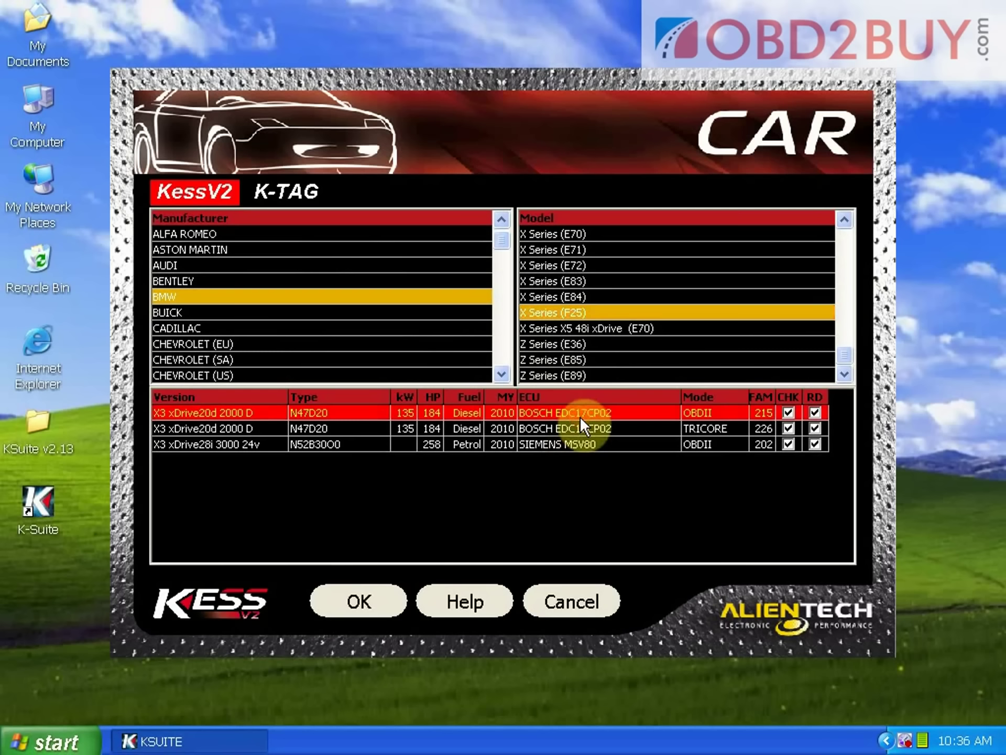
{"action": "left_click", "coordinate": [578, 425]}
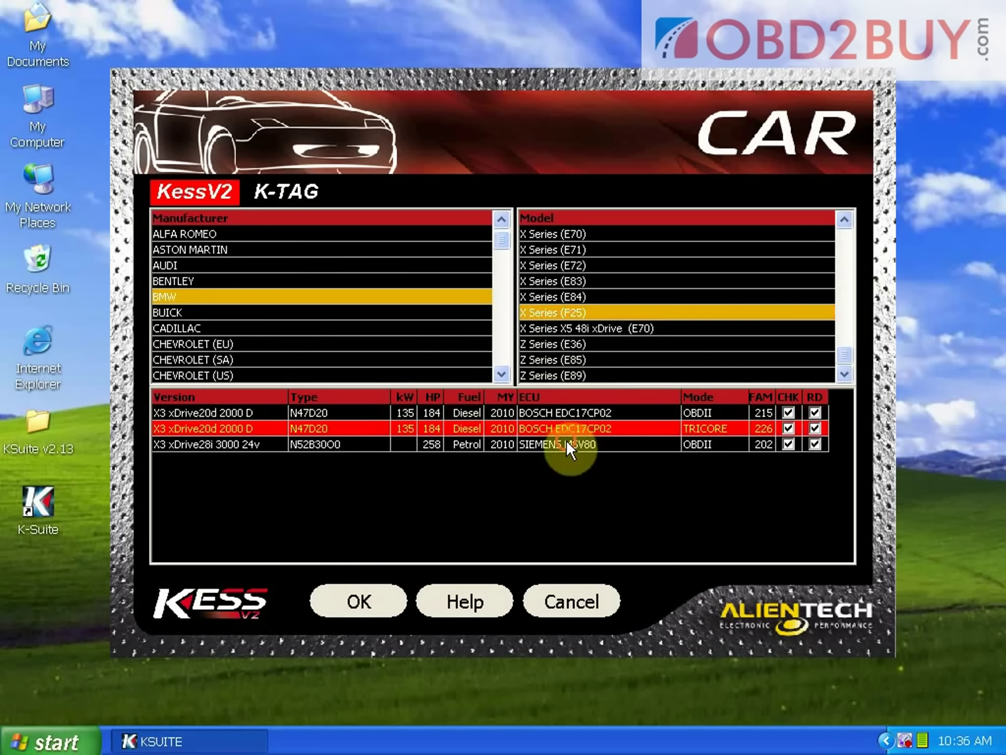
{"action": "left_click", "coordinate": [567, 443]}
{"action": "left_click", "coordinate": [382, 600]}
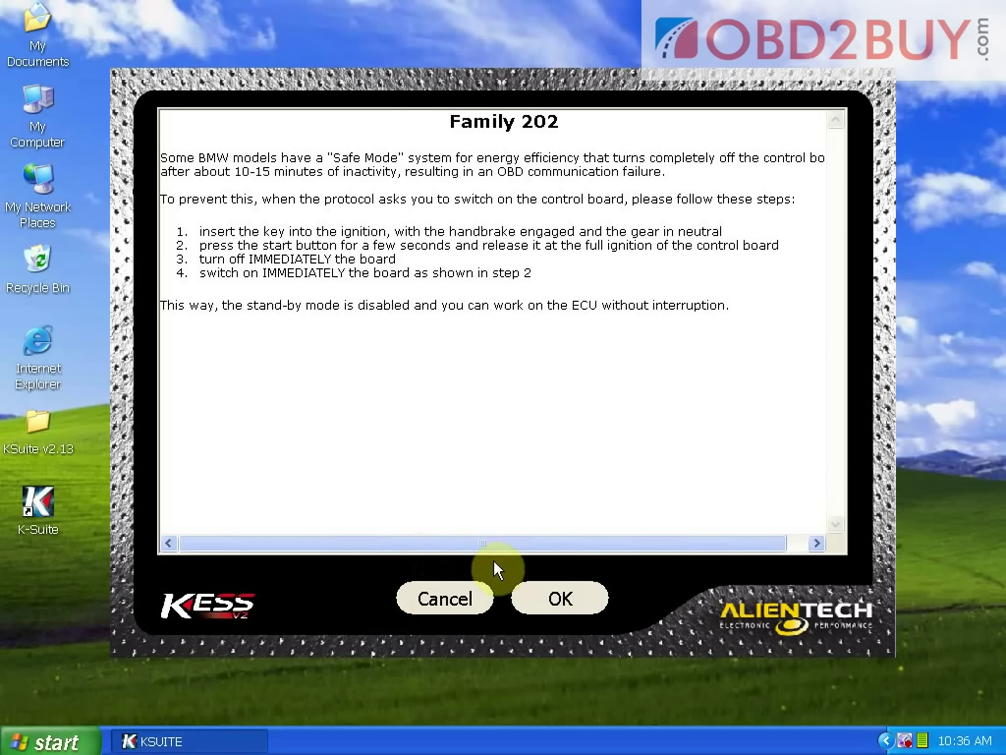
Step: Accept the Family 202 instructions and select CAN as the communication type
{"action": "left_click", "coordinate": [548, 592]}
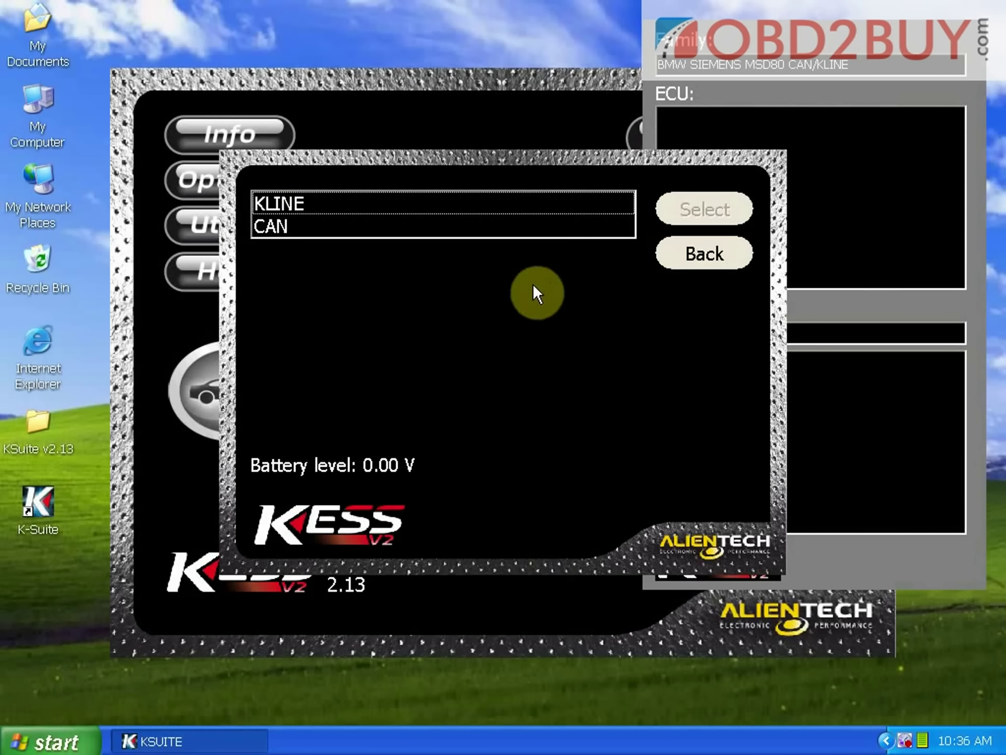
{"action": "left_click", "coordinate": [532, 225]}
{"action": "left_click", "coordinate": [687, 210]}
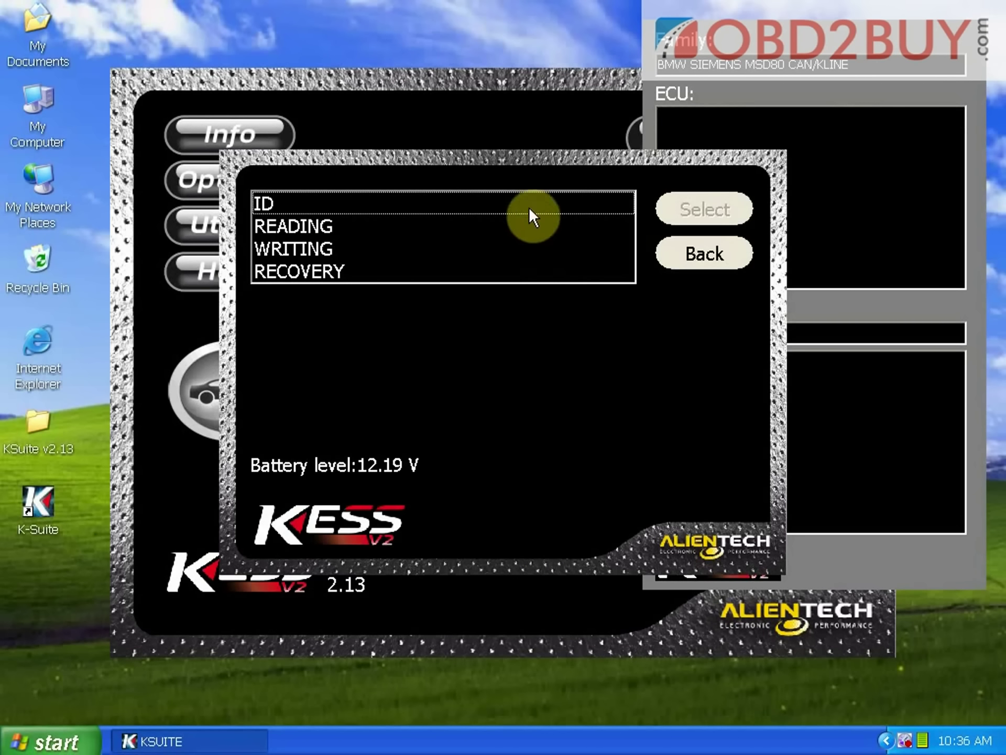
Step: Run the ID function on the ECU, accepting the battery charger warning and the dashboard off and on prompts
{"action": "left_click", "coordinate": [533, 215]}
{"action": "left_click", "coordinate": [678, 210]}
{"action": "left_click", "coordinate": [644, 245]}
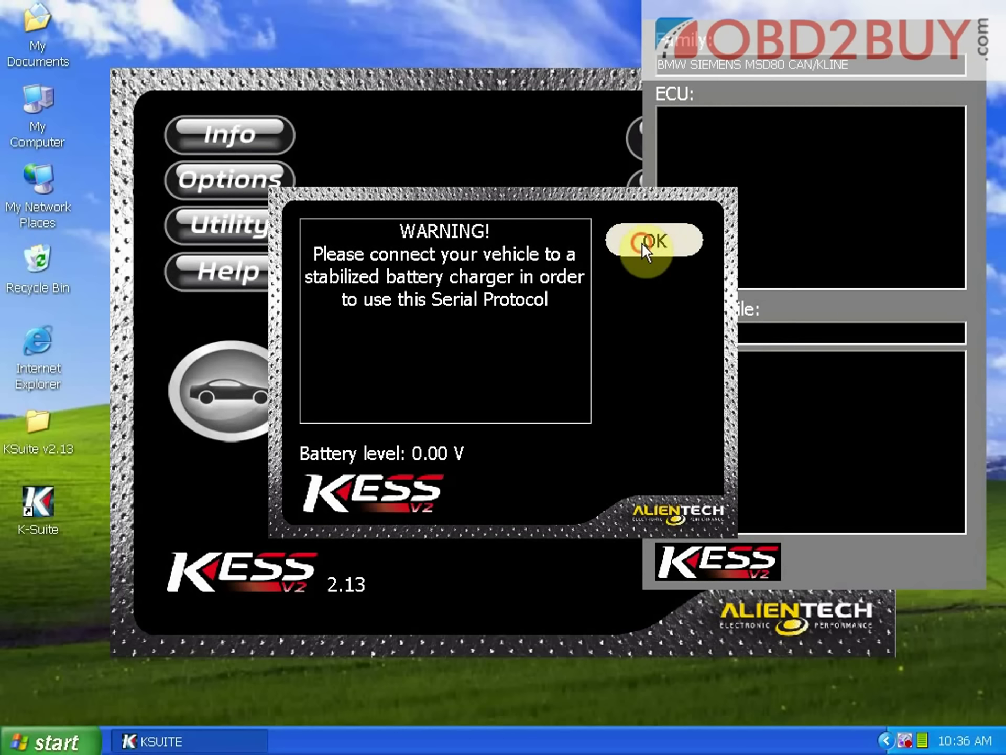
{"action": "left_click", "coordinate": [643, 242]}
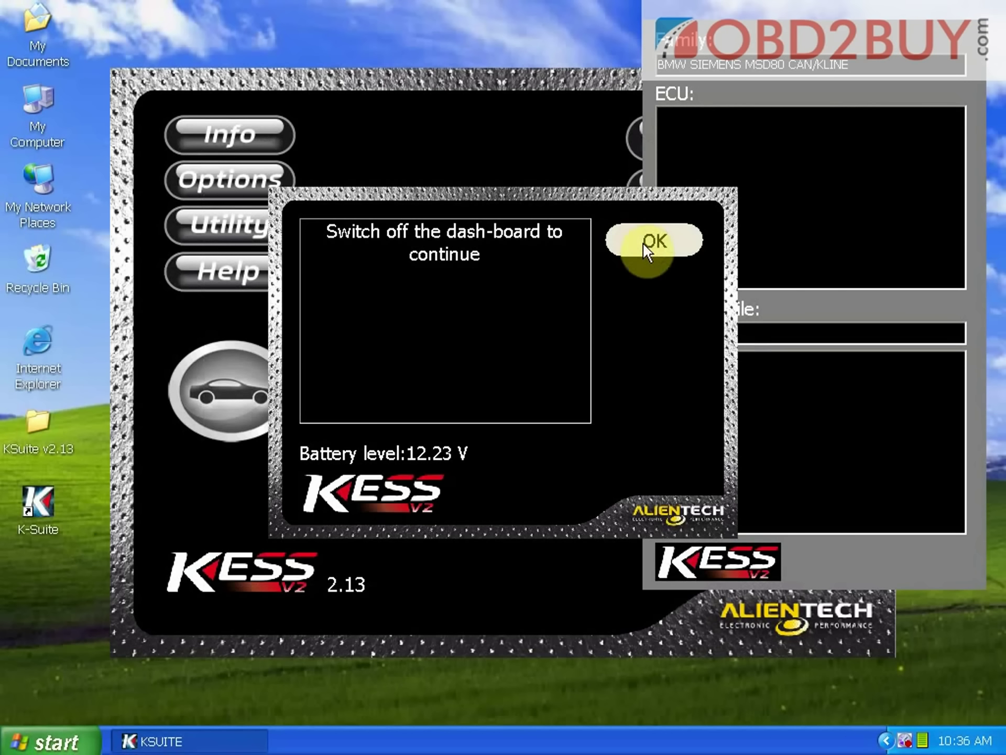
{"action": "left_click", "coordinate": [642, 242]}
{"action": "left_click", "coordinate": [643, 242]}
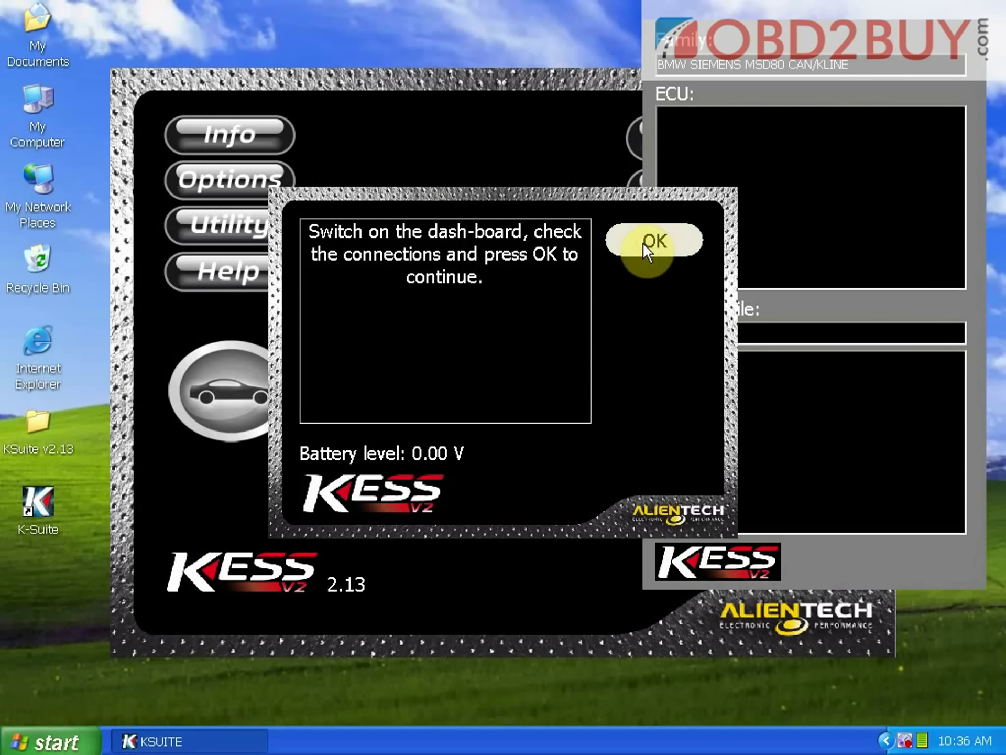
{"action": "left_click", "coordinate": [643, 242]}
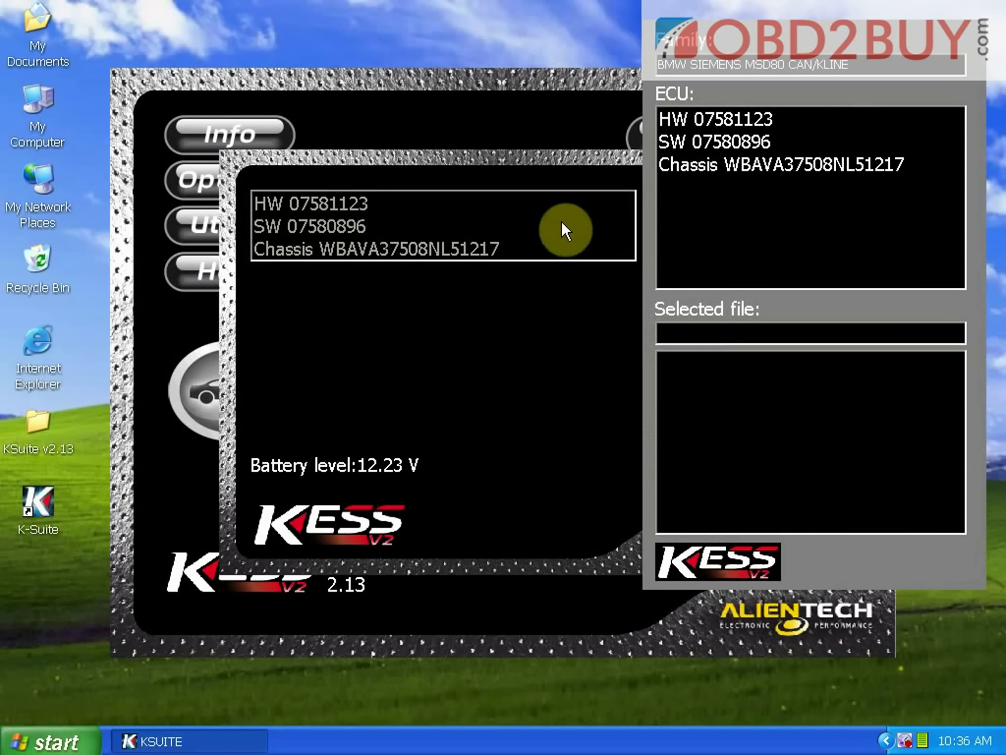
Step: Accept the ECU identification data, save it to the desktop as F25, and acknowledge the dashboard switch-off prompt
{"action": "left_click", "coordinate": [702, 482]}
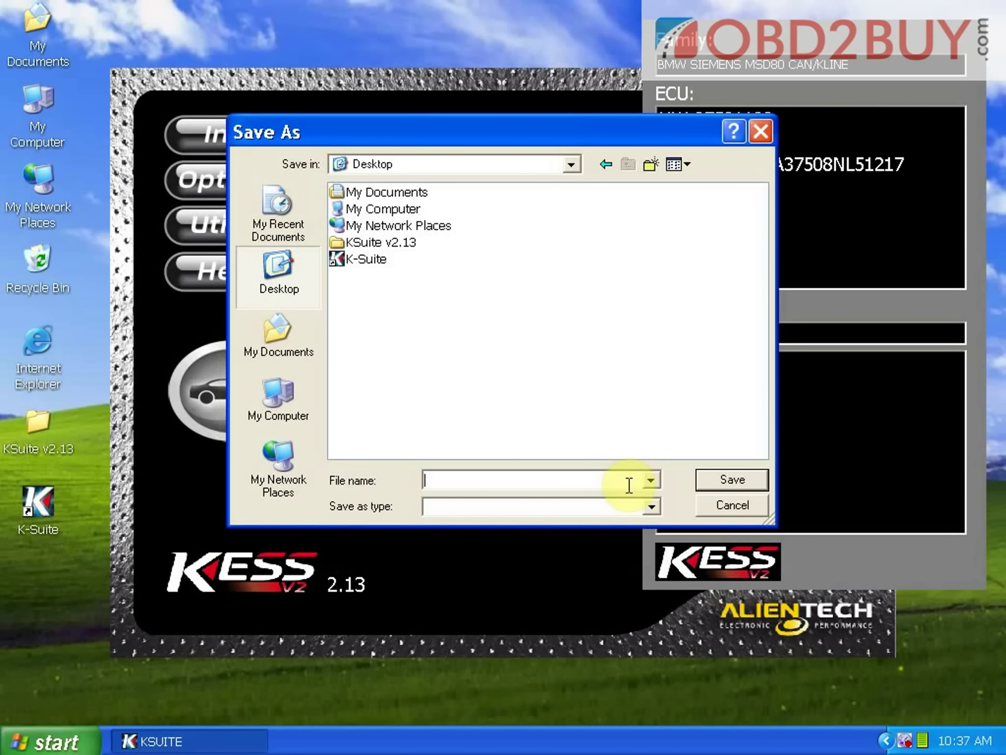
{"action": "type", "text": "F25"}
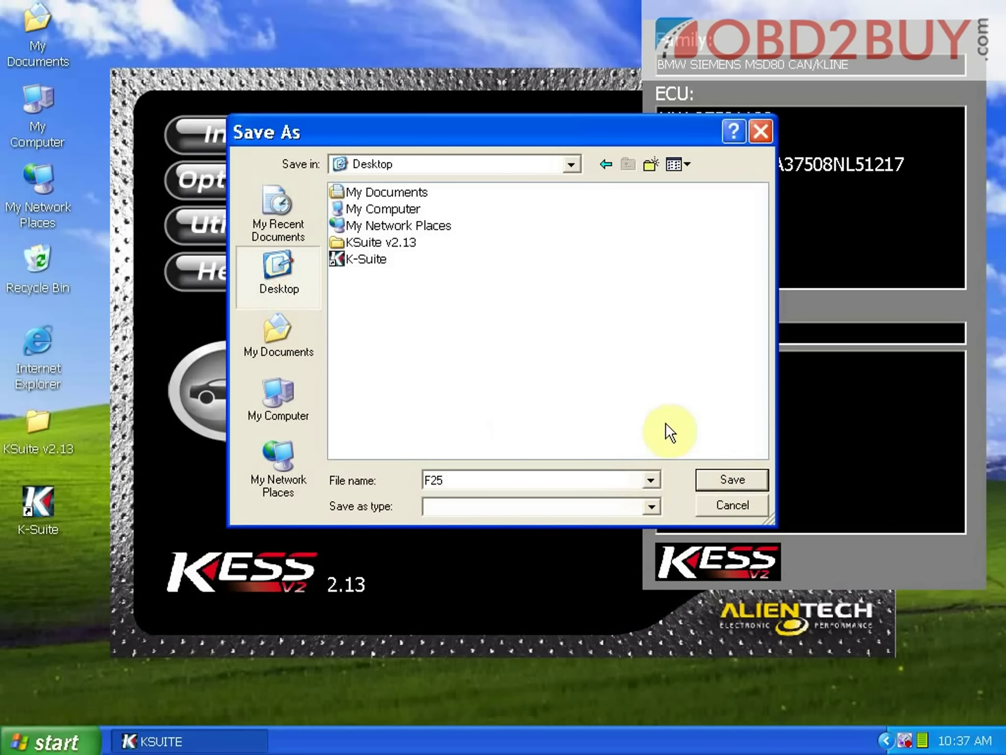
{"action": "left_click", "coordinate": [721, 477]}
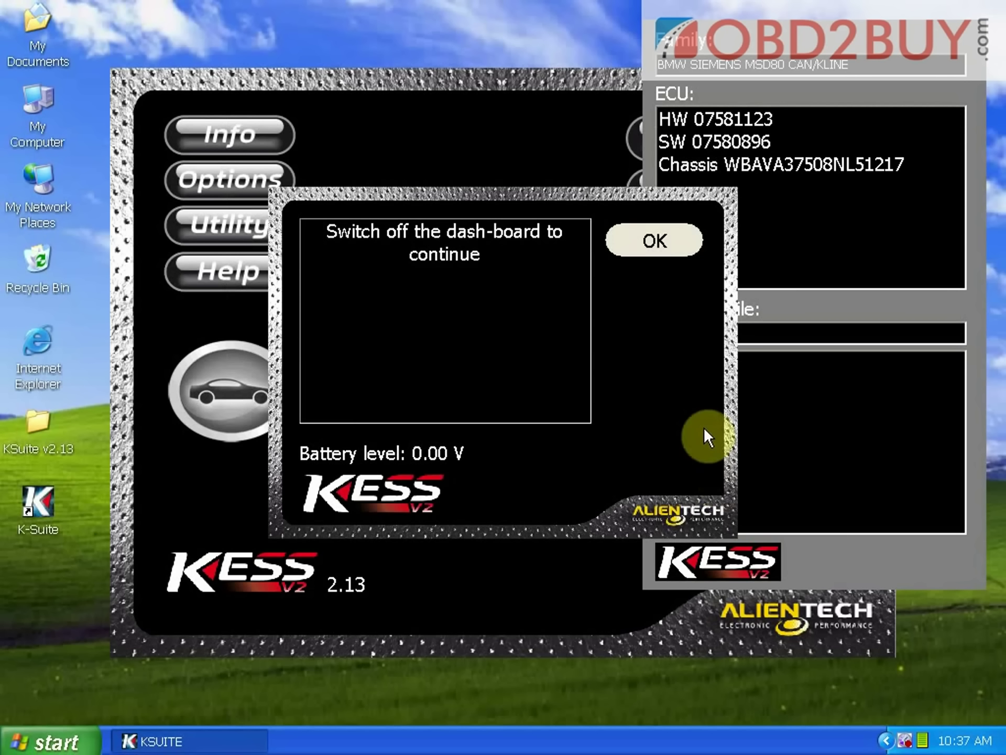
{"action": "left_click", "coordinate": [648, 250]}
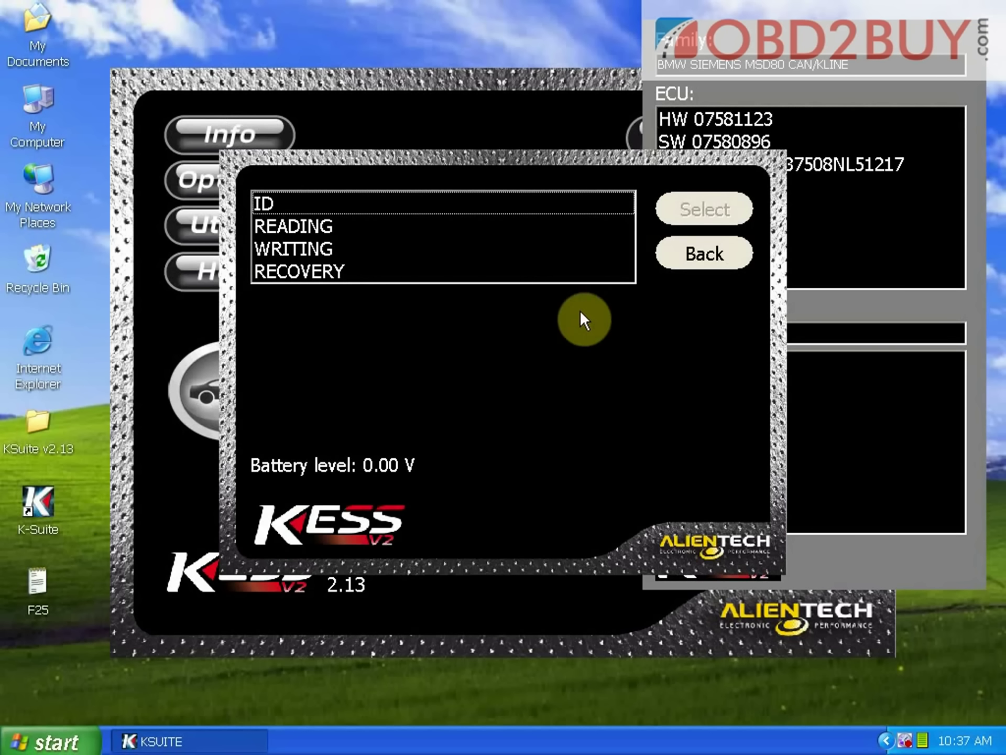
Step: Start the READING function and accept the battery charger warning and the dashboard on and off prompts
{"action": "left_click", "coordinate": [543, 227]}
{"action": "left_click", "coordinate": [697, 212]}
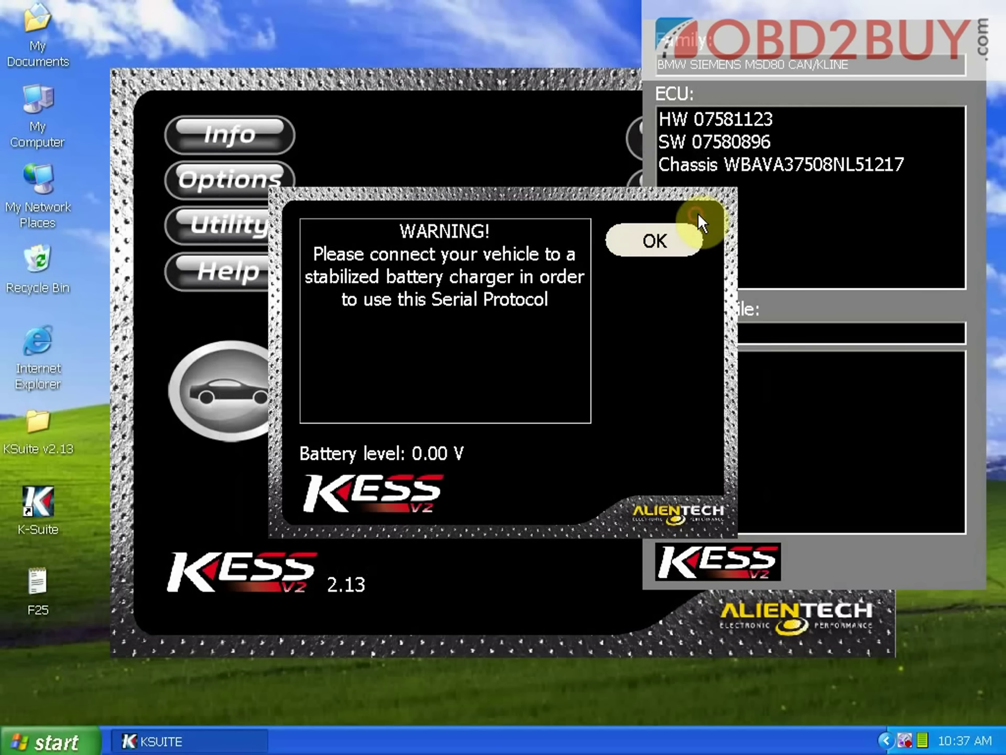
{"action": "left_click", "coordinate": [675, 241]}
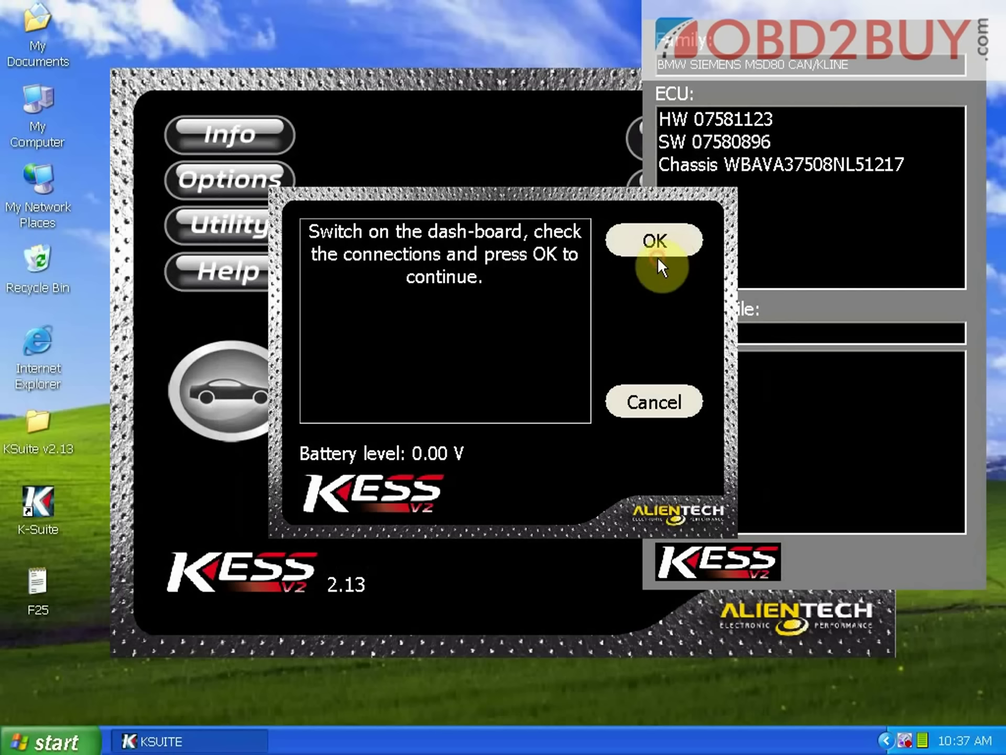
{"action": "left_click", "coordinate": [653, 246]}
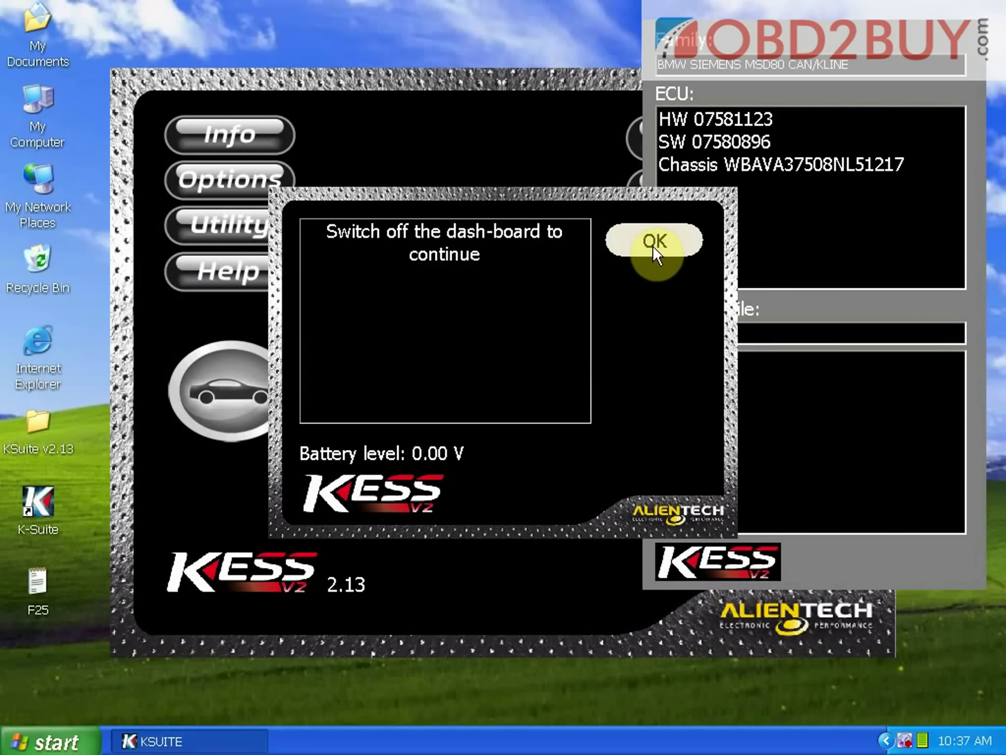
{"action": "left_click", "coordinate": [652, 245]}
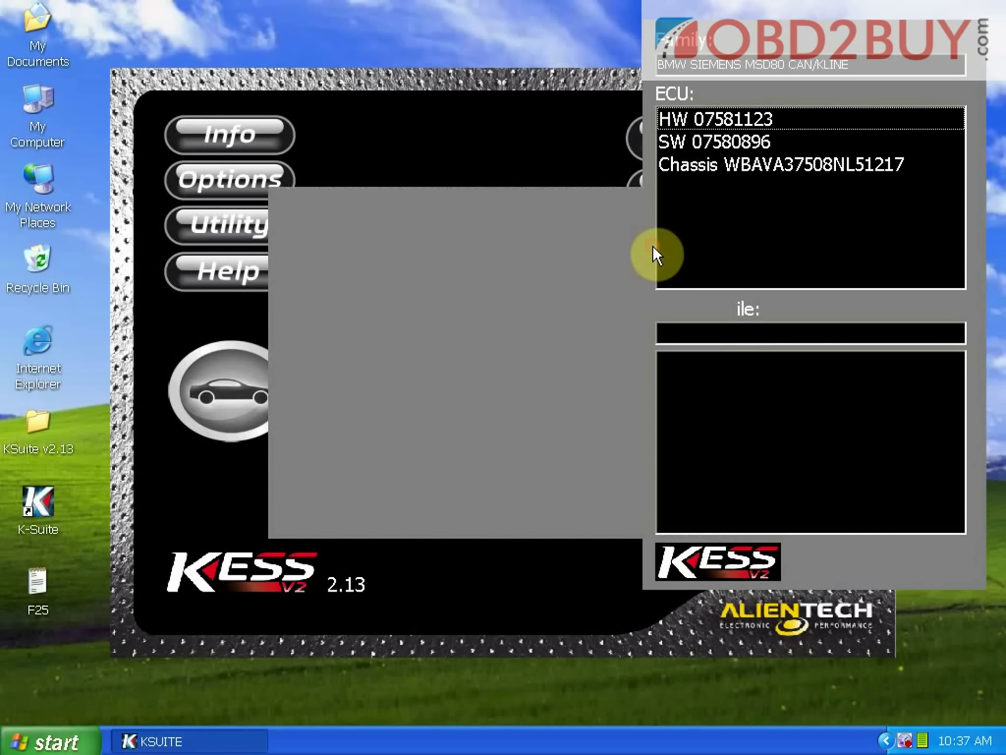
{"action": "left_click", "coordinate": [652, 245]}
{"action": "left_click", "coordinate": [652, 245]}
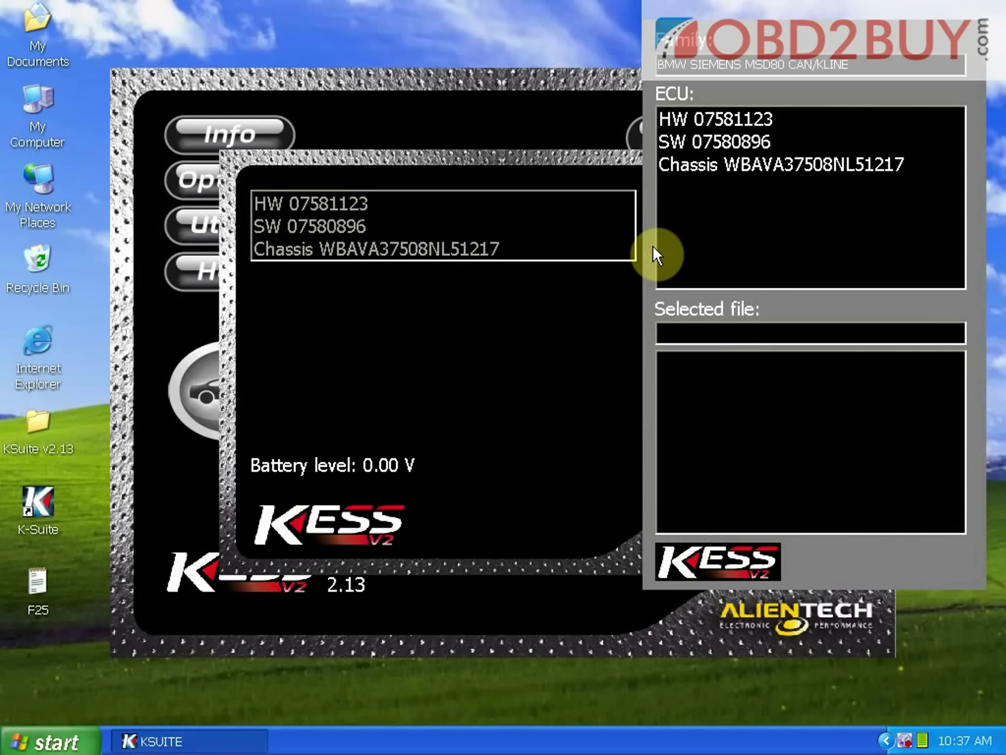
Step: Accept the ECU identification data and proceed with reading the ECU
{"action": "left_click", "coordinate": [521, 331]}
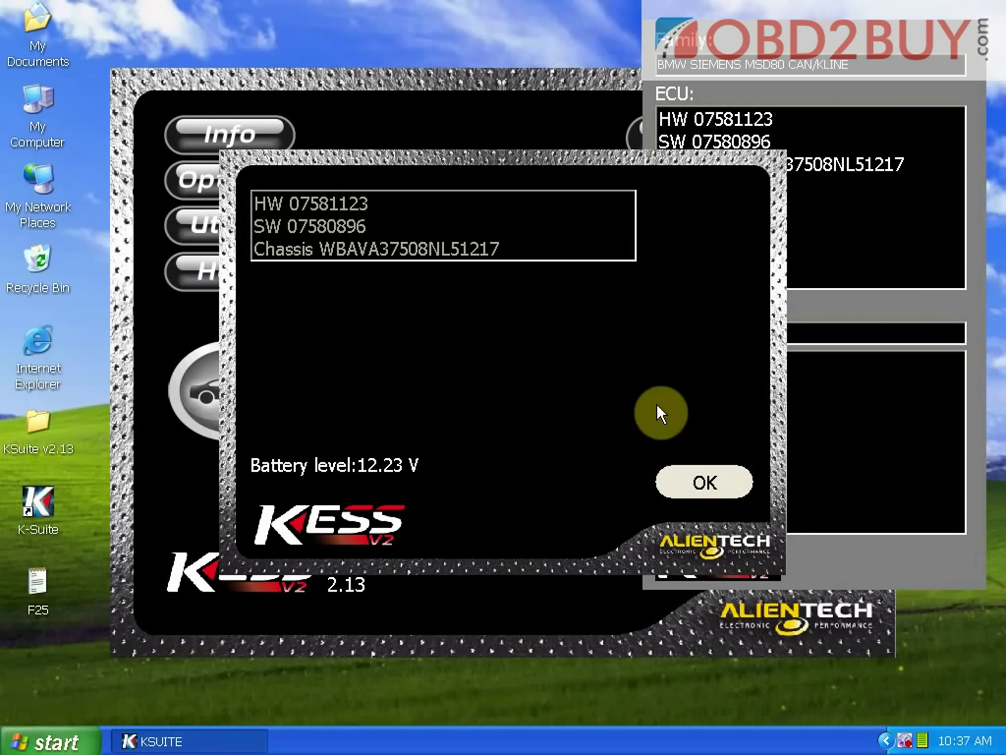
{"action": "left_click", "coordinate": [676, 480]}
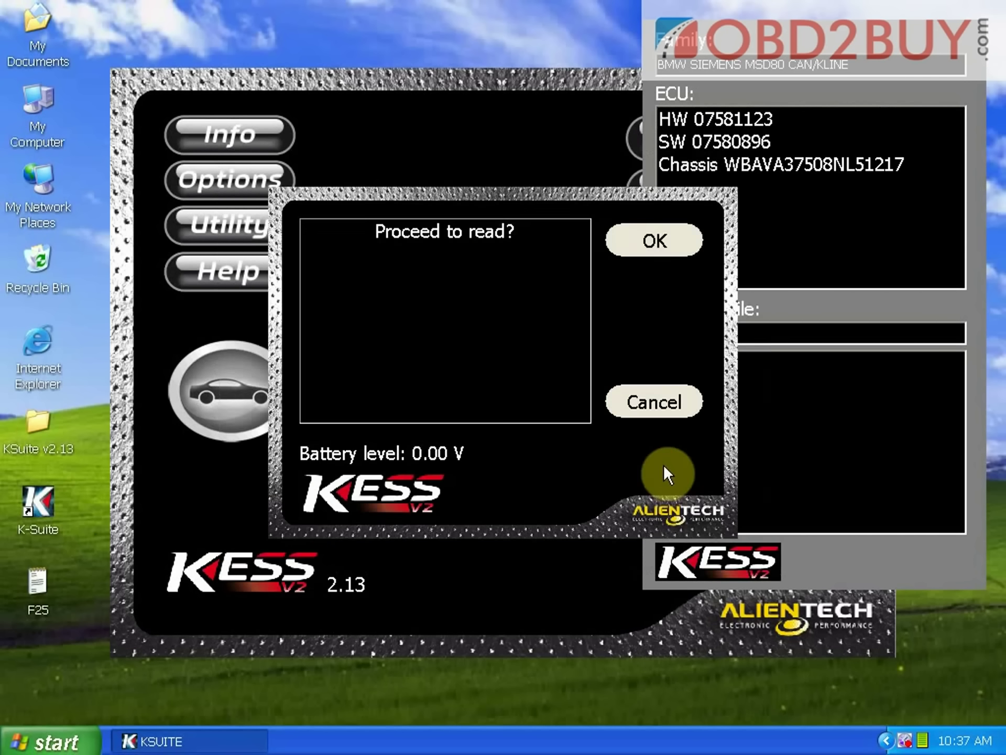
{"action": "left_click", "coordinate": [655, 241]}
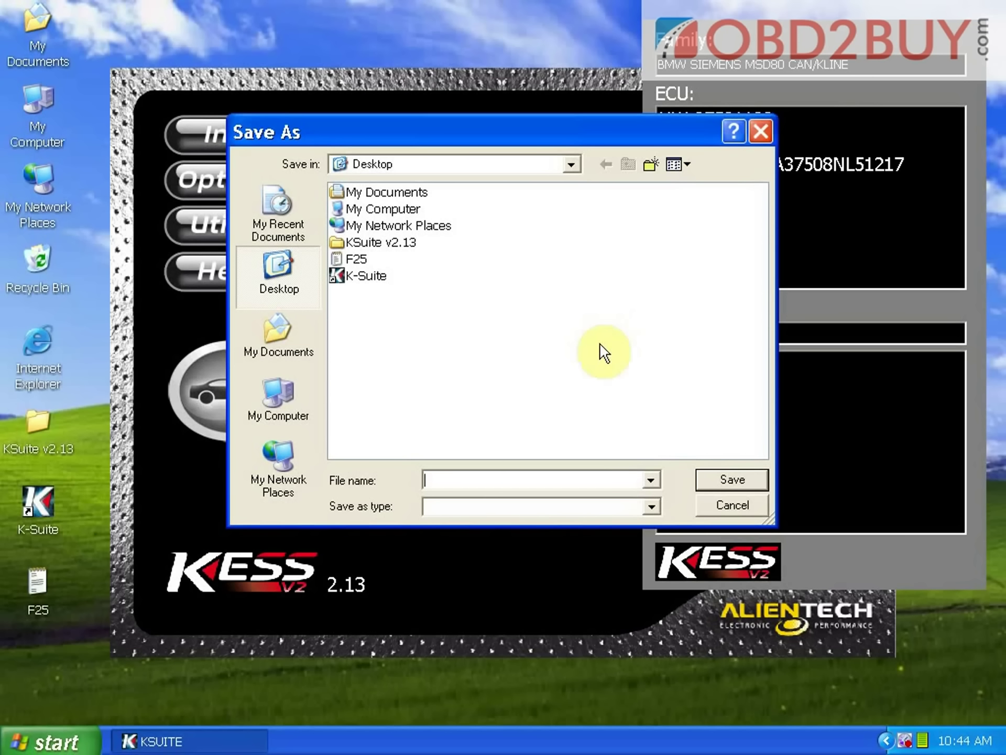
Step: Save the ECU read file to the desktop as F25 and acknowledge the dashboard switch-off prompt
{"action": "type", "text": "F25"}
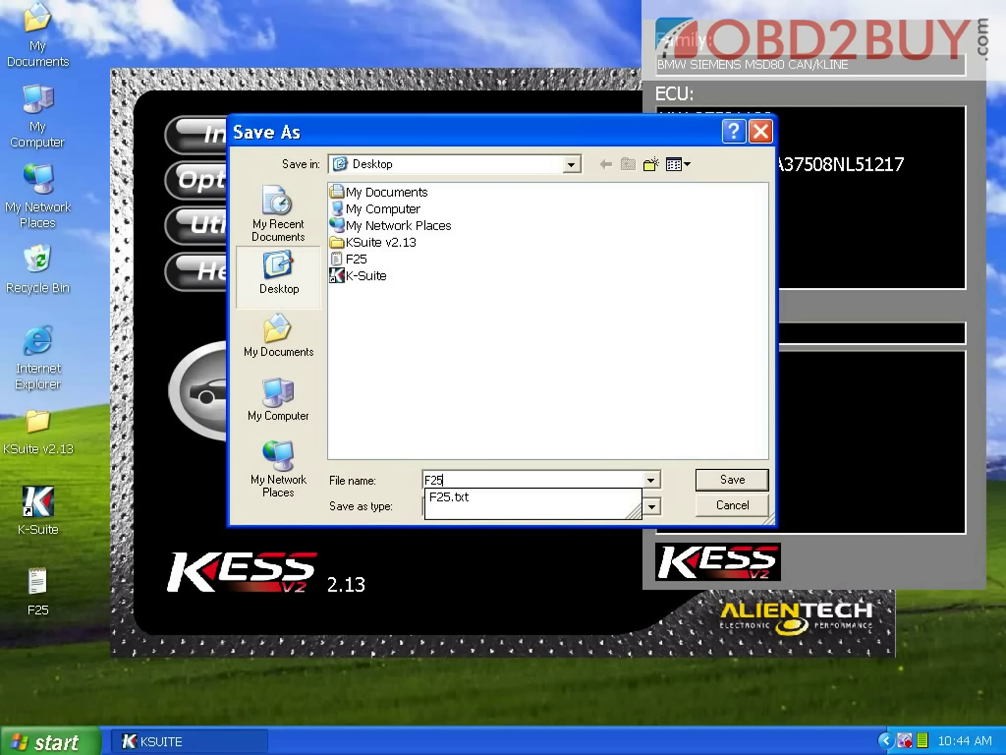
{"action": "left_click", "coordinate": [739, 477]}
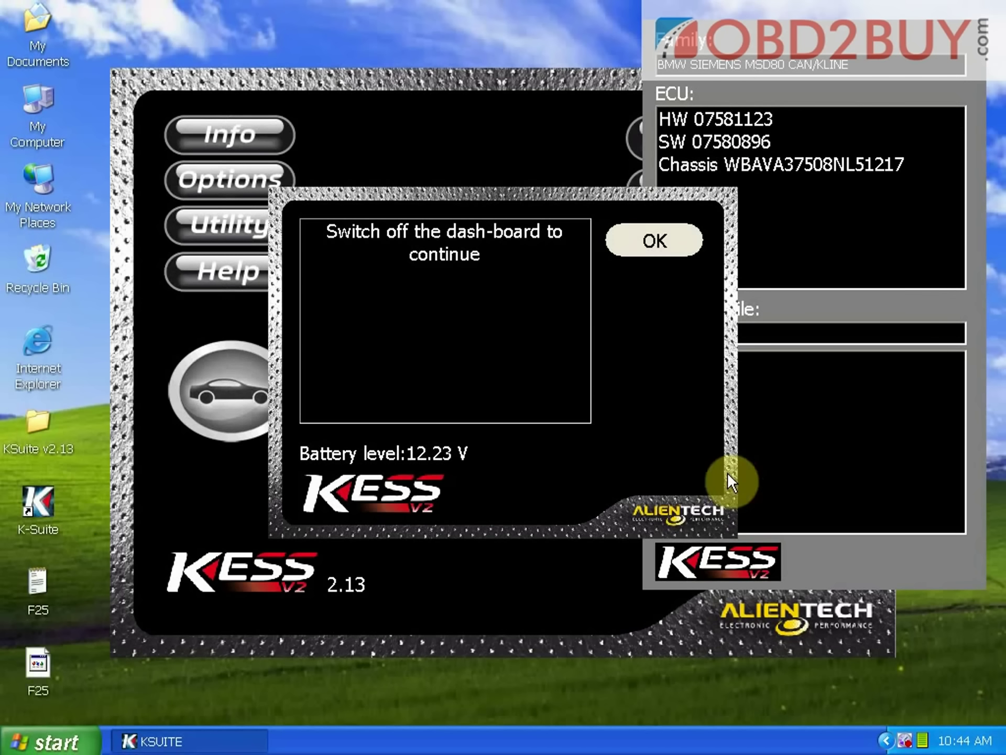
{"action": "left_click", "coordinate": [689, 251]}
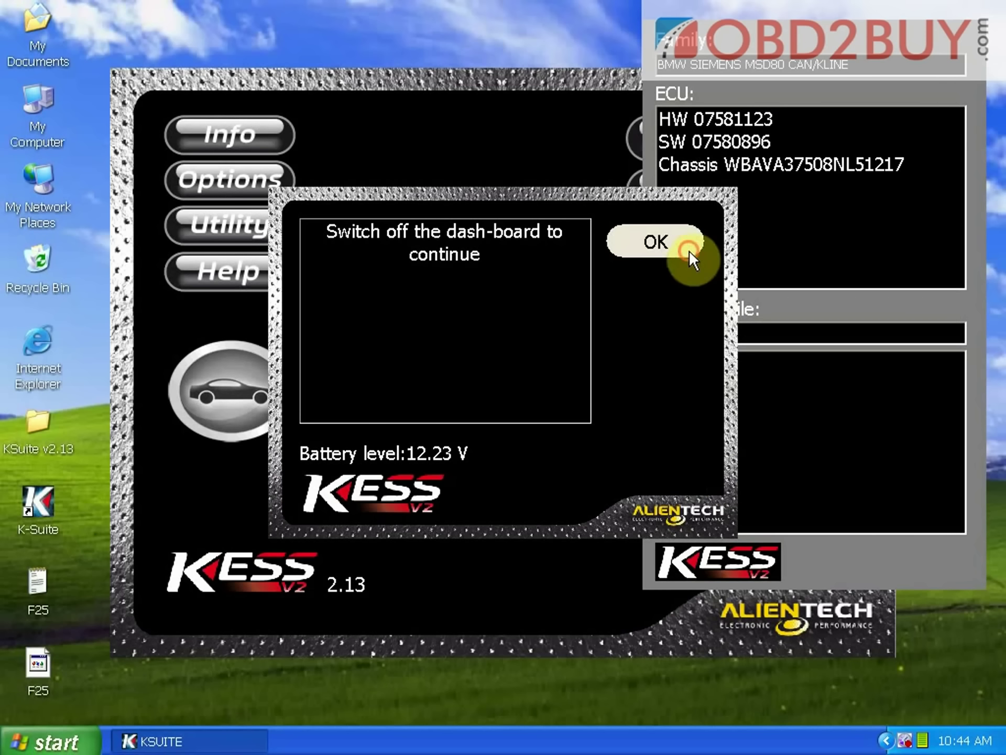
{"action": "left_click", "coordinate": [651, 240]}
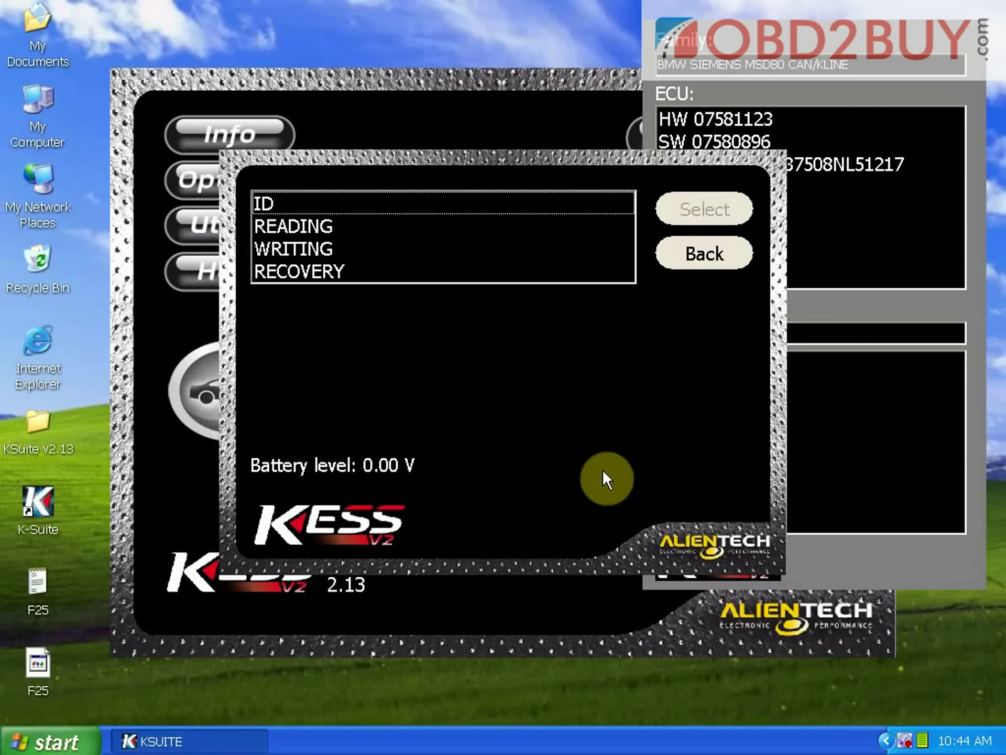
Step: Return to the car list and open the instructions for the X3 xDrive20d 2000 D with BOSCH EDC17CP02 in TRICORE mode
{"action": "left_click", "coordinate": [739, 259]}
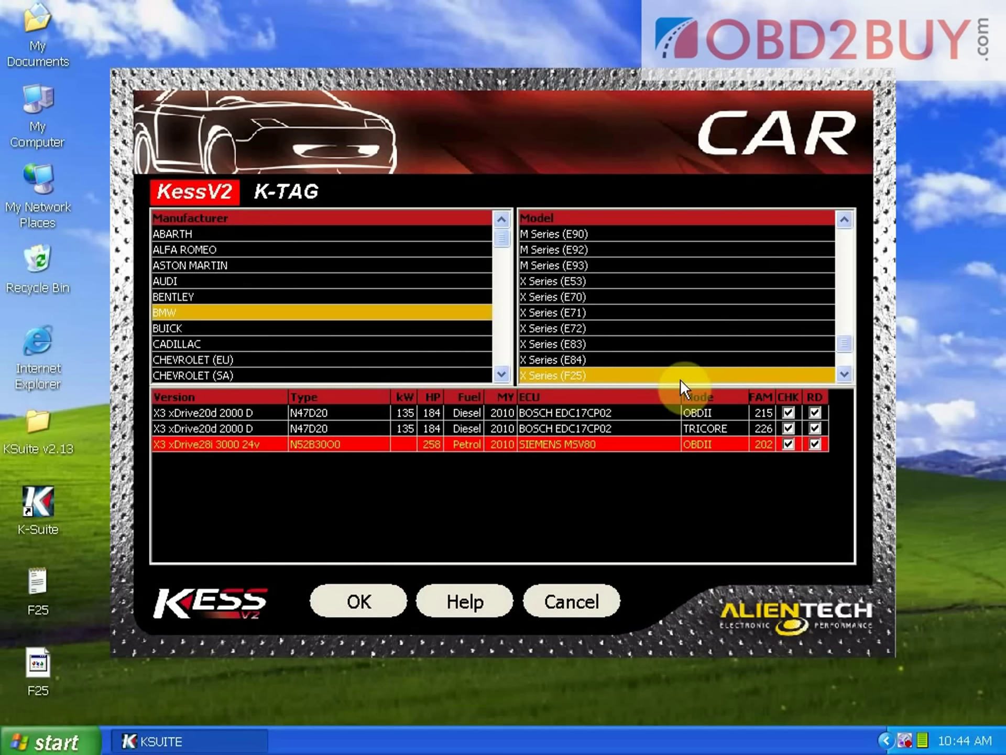
{"action": "left_click", "coordinate": [691, 427]}
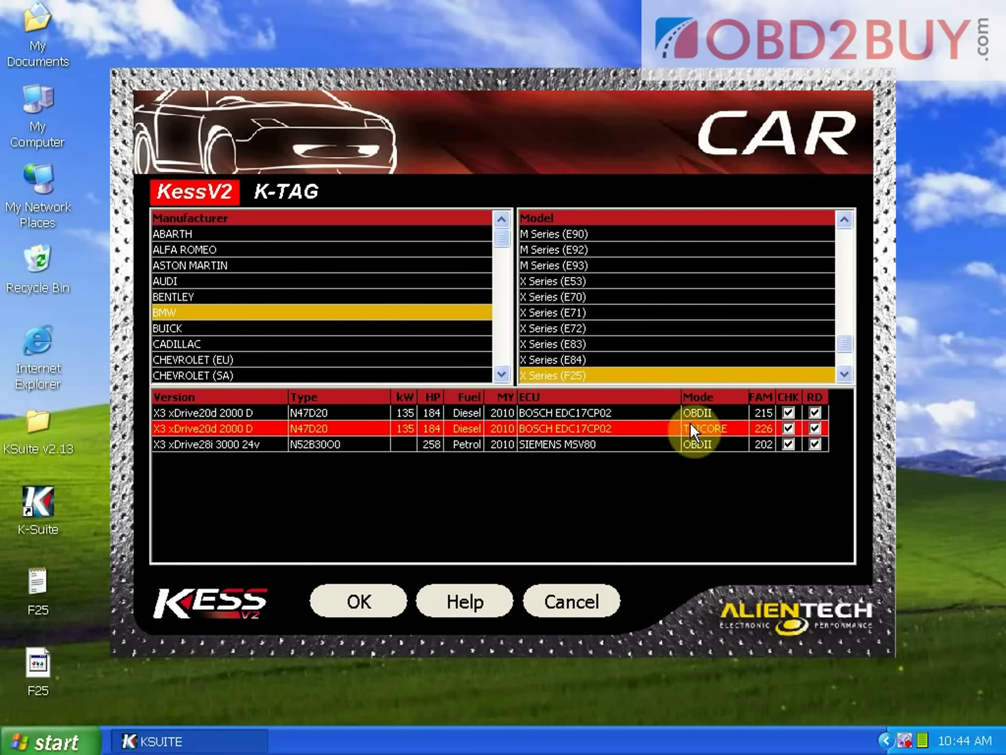
{"action": "left_click", "coordinate": [367, 607]}
Step: Expand the ECU and Direct connection instructions and examine the required materials, boot pin picture, connector pinout and wire colour table
{"action": "scroll", "coordinate": [518, 382], "scroll_direction": "down", "scroll_amount": 5}
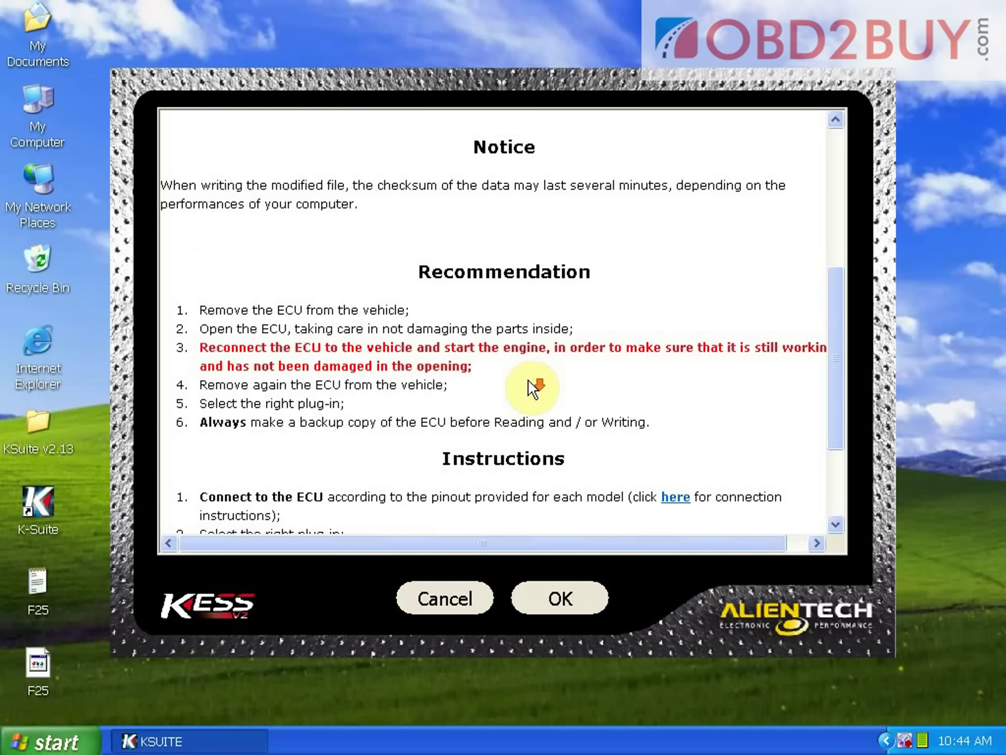
{"action": "scroll", "coordinate": [528, 379], "scroll_direction": "down", "scroll_amount": 3}
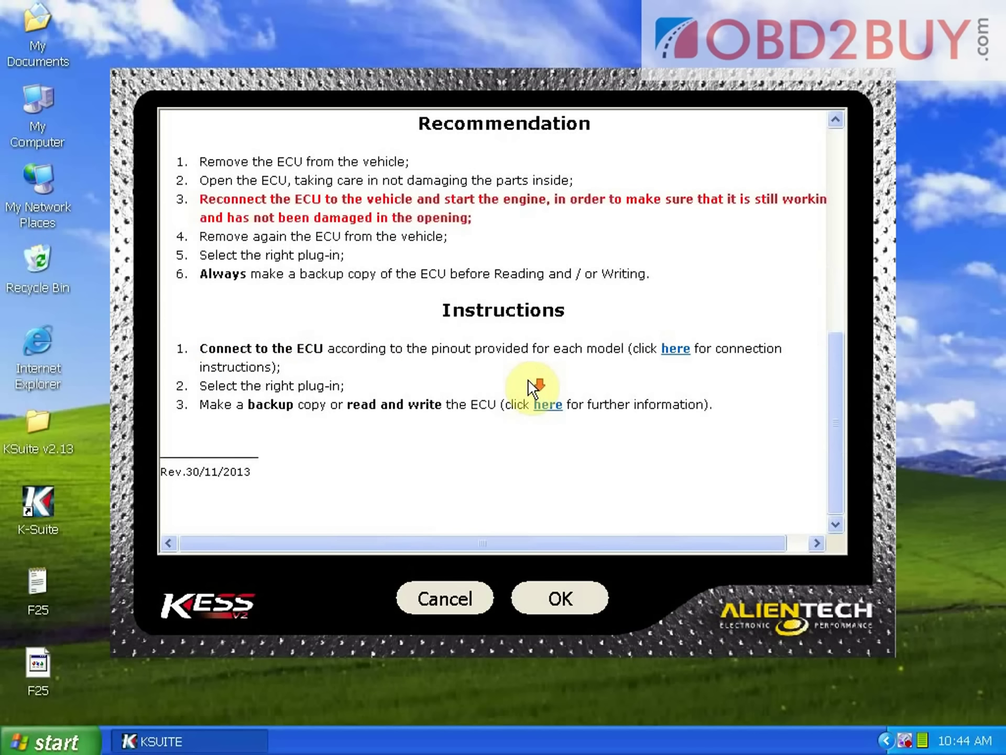
{"action": "left_click", "coordinate": [681, 348]}
{"action": "left_click", "coordinate": [559, 441]}
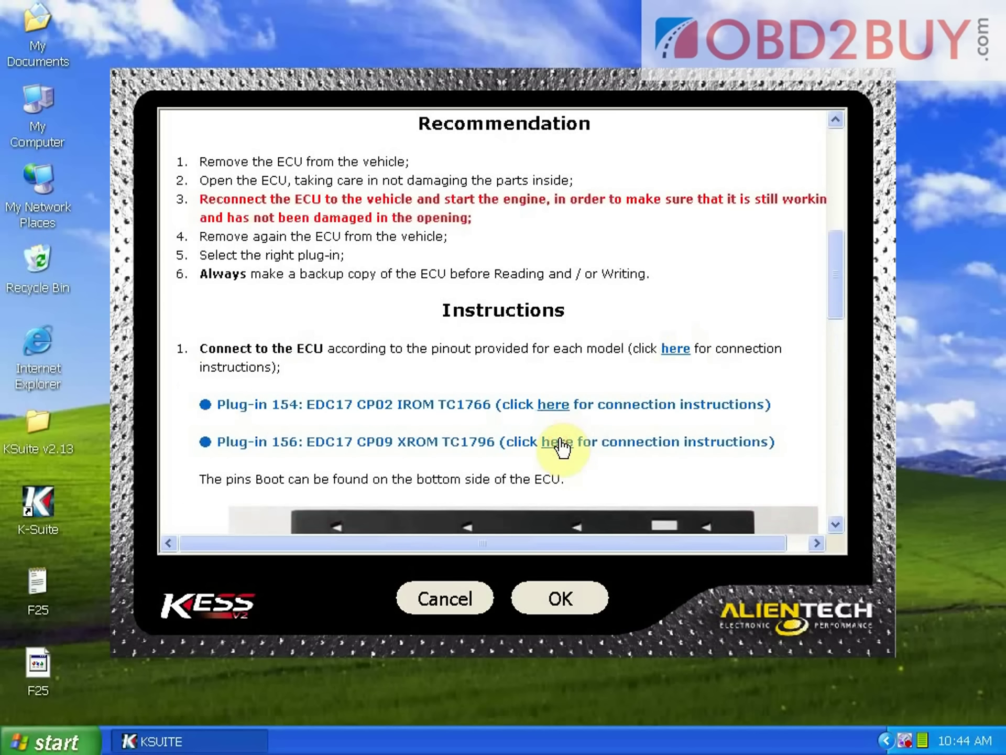
{"action": "scroll", "coordinate": [558, 439], "scroll_direction": "down", "scroll_amount": 10}
{"action": "scroll", "coordinate": [559, 440], "scroll_direction": "down", "scroll_amount": 5}
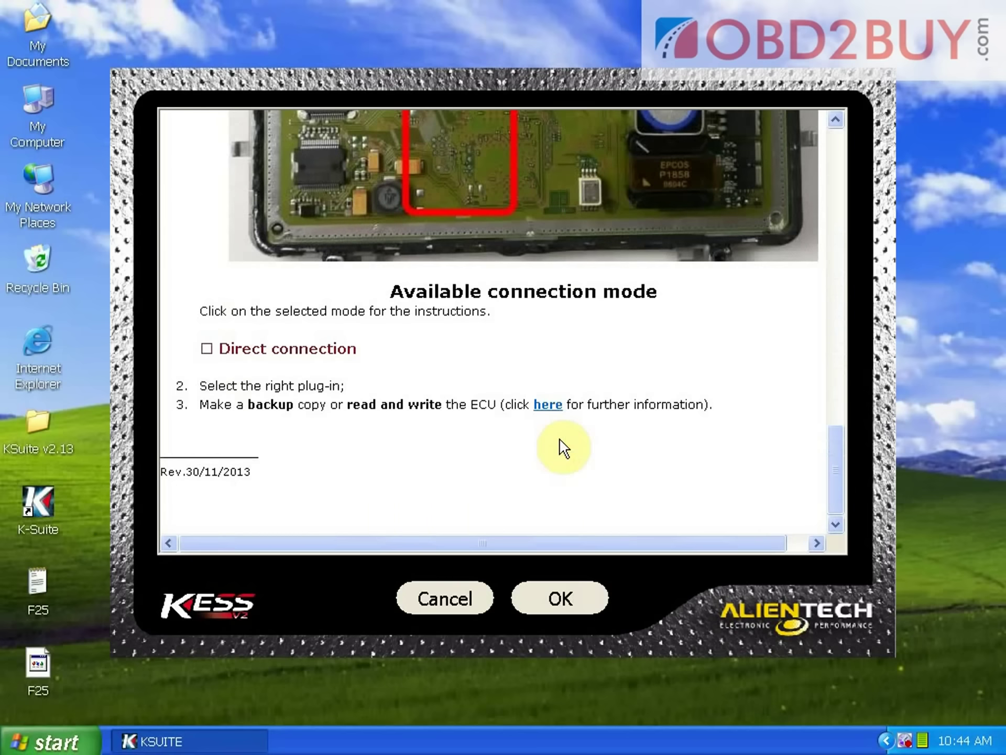
{"action": "left_click", "coordinate": [348, 354]}
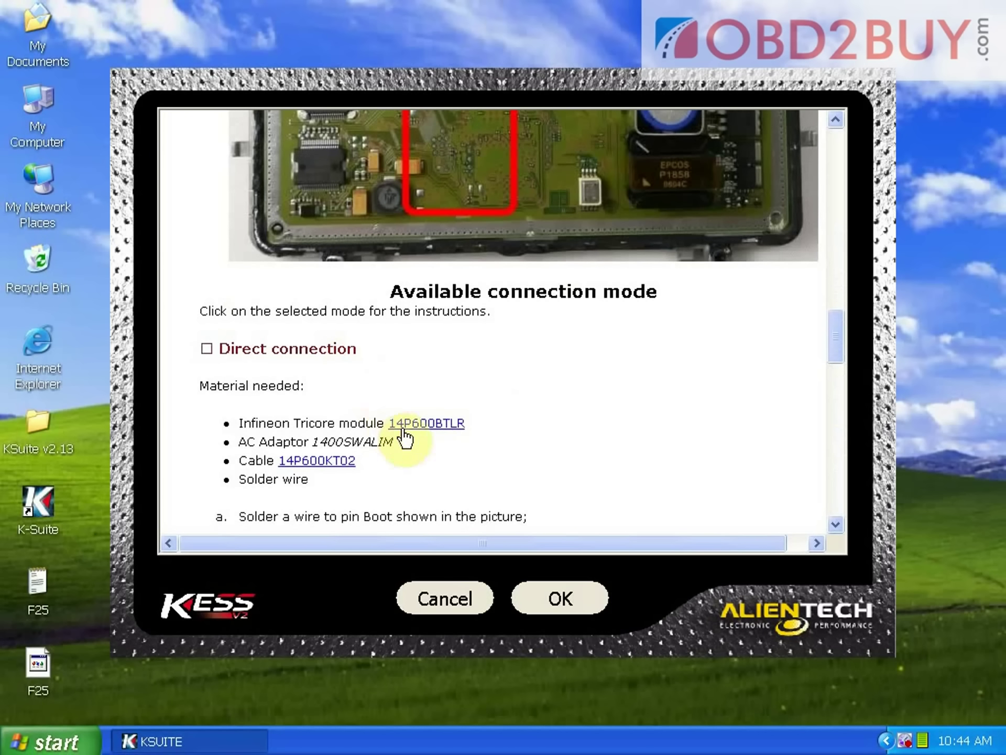
{"action": "scroll", "coordinate": [377, 455], "scroll_direction": "down", "scroll_amount": 10}
{"action": "scroll", "coordinate": [376, 452], "scroll_direction": "down", "scroll_amount": 5}
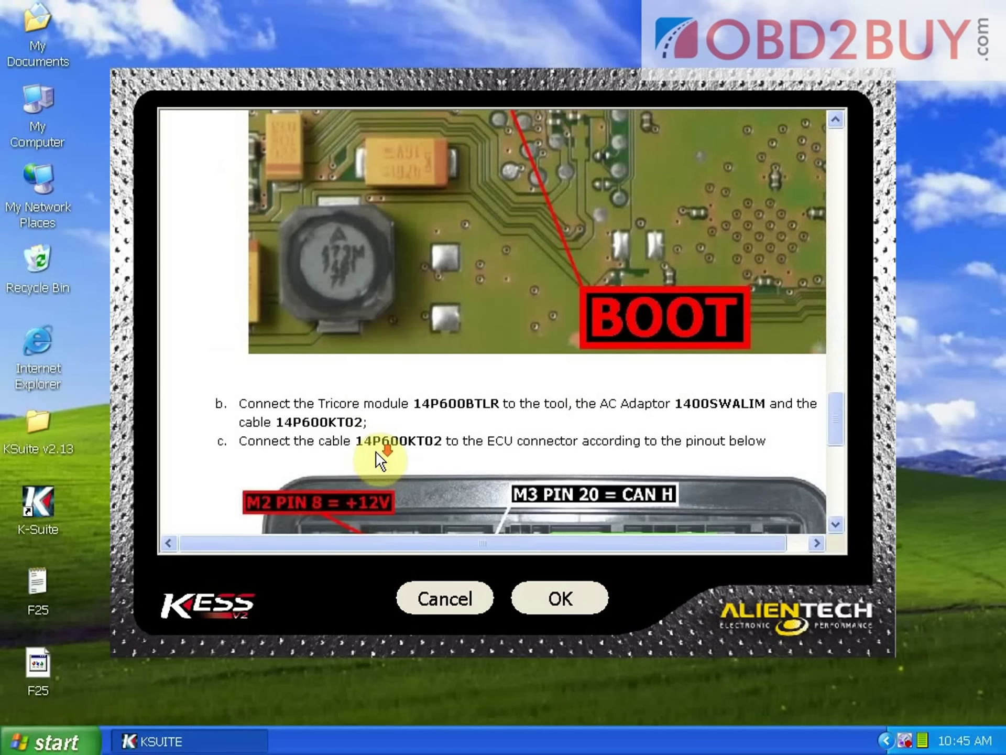
{"action": "scroll", "coordinate": [379, 460], "scroll_direction": "down", "scroll_amount": 4}
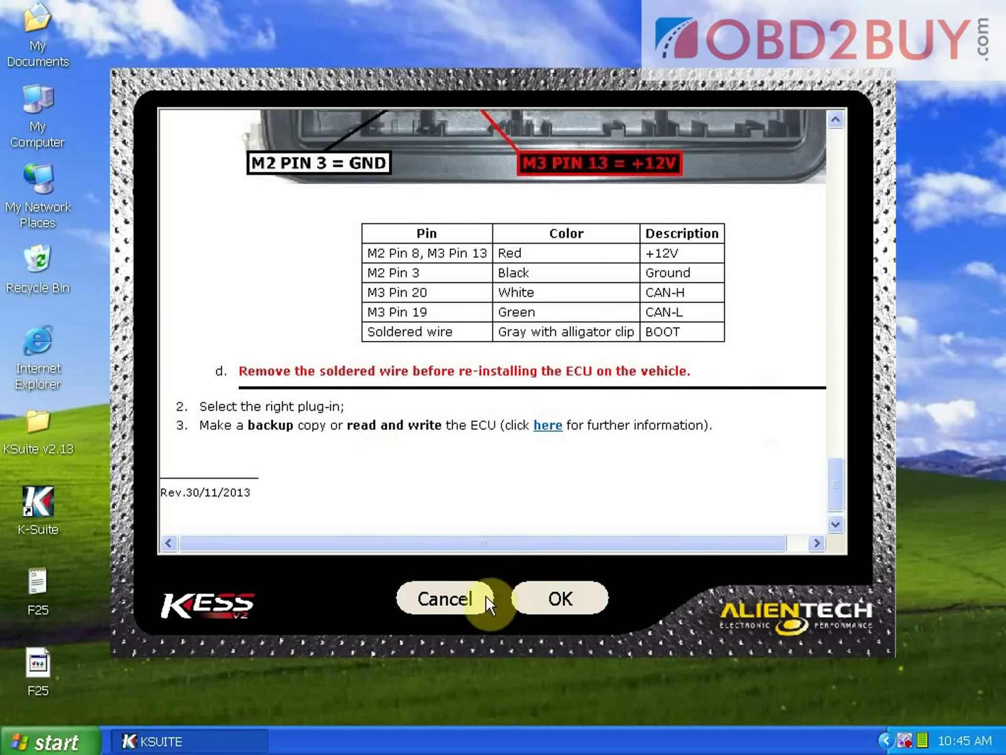
Step: Leave the instructions, cancel the vehicle selection and exit K-Suite
{"action": "left_click", "coordinate": [548, 595]}
{"action": "left_click", "coordinate": [549, 572]}
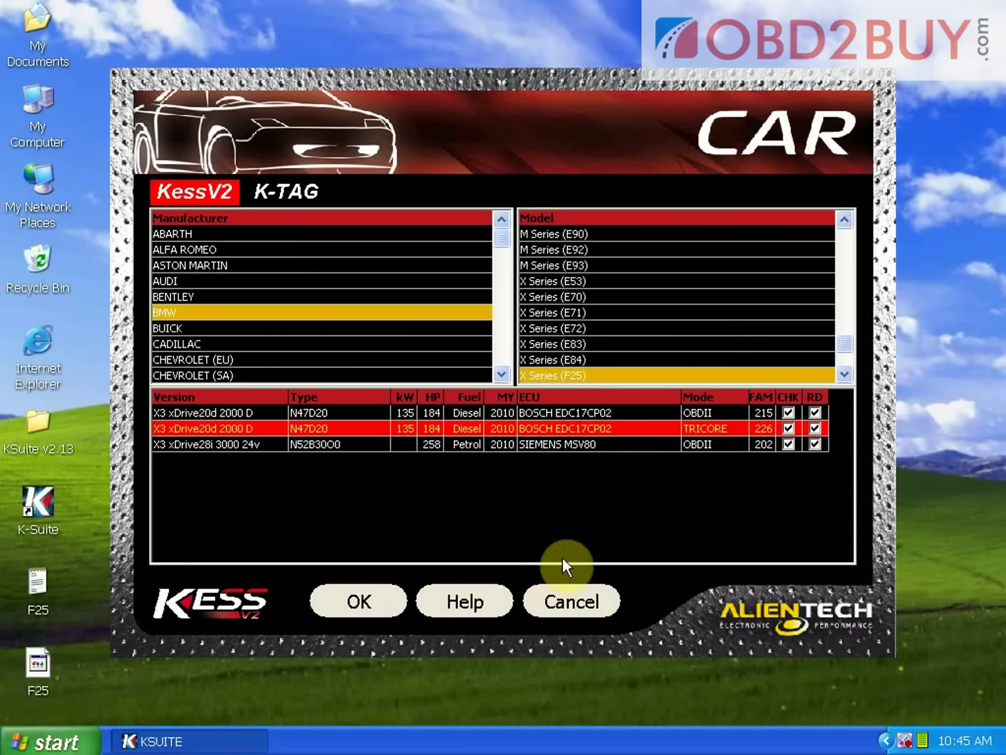
{"action": "left_click", "coordinate": [549, 588]}
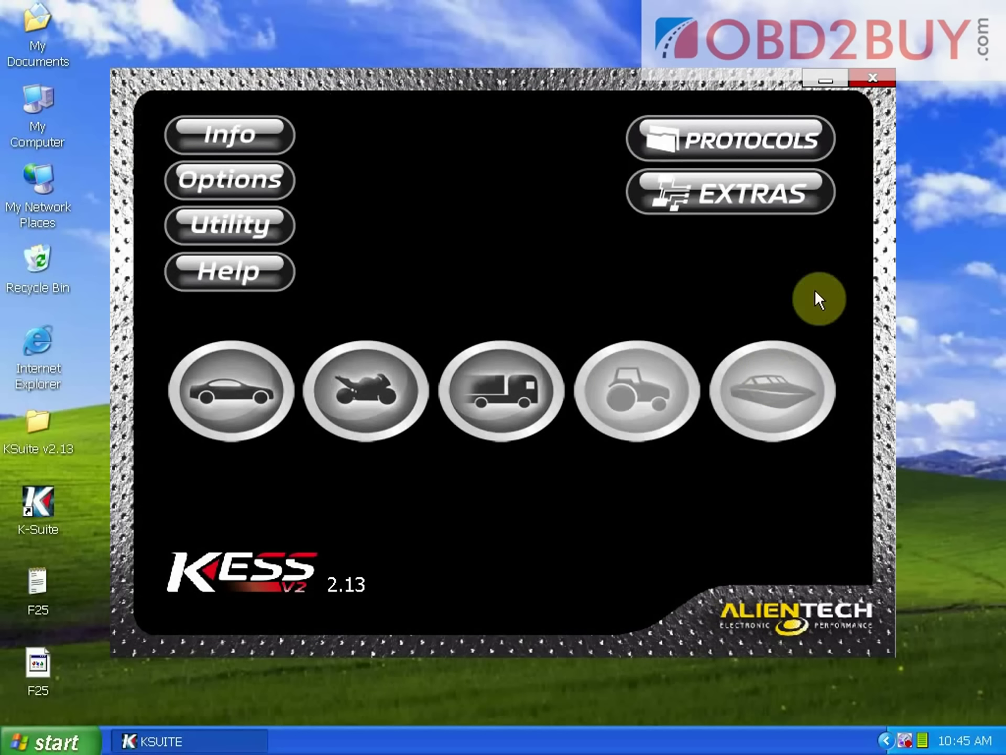
{"action": "left_click", "coordinate": [872, 78]}
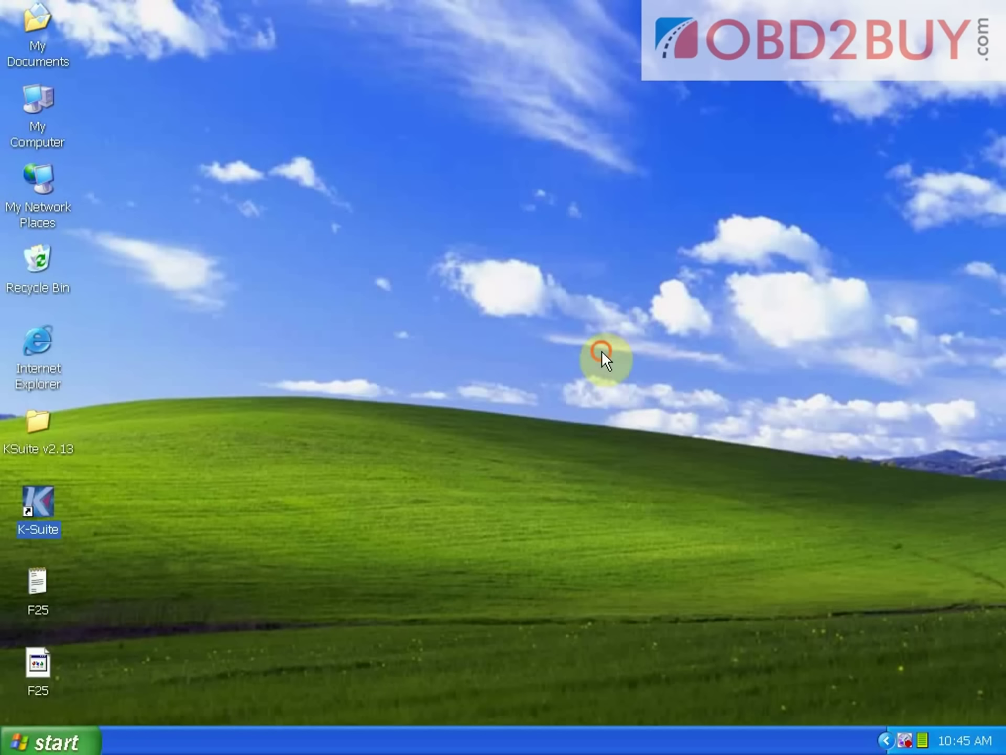